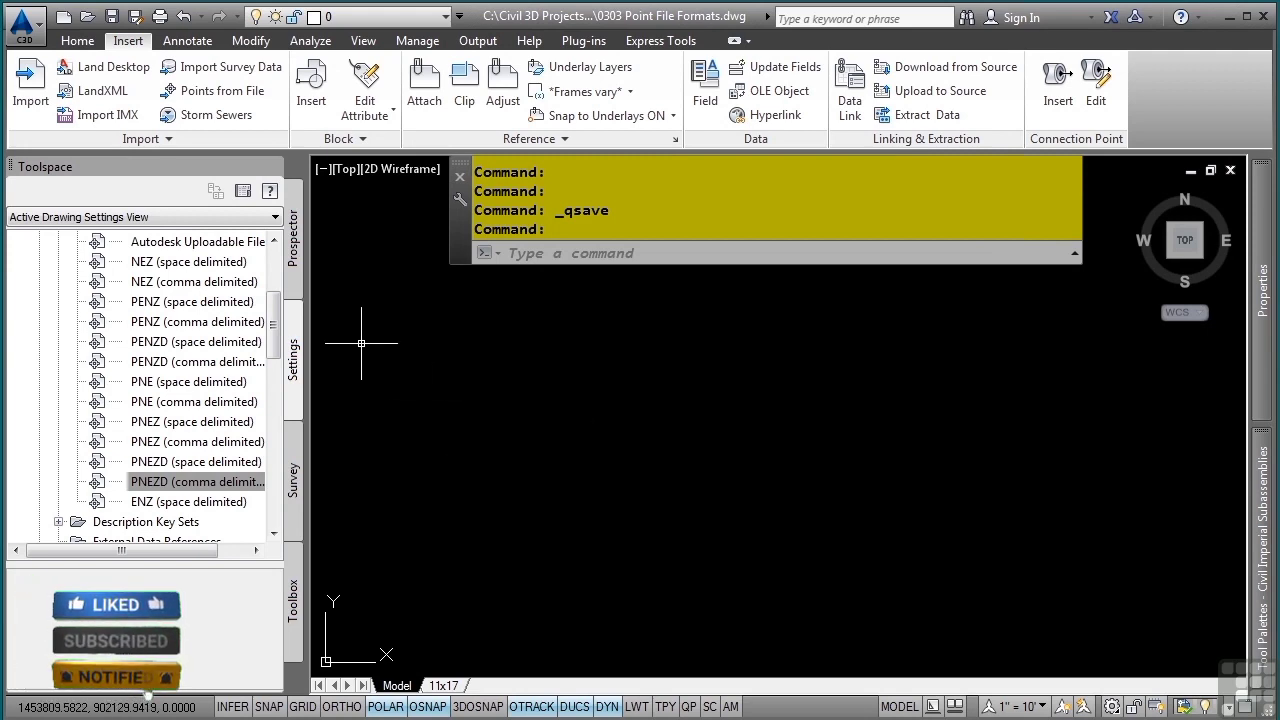
- Open the PNEZD (comma delimited) point file format from the Point File Formats list for editing
scroll(143, 370, "up", 3)
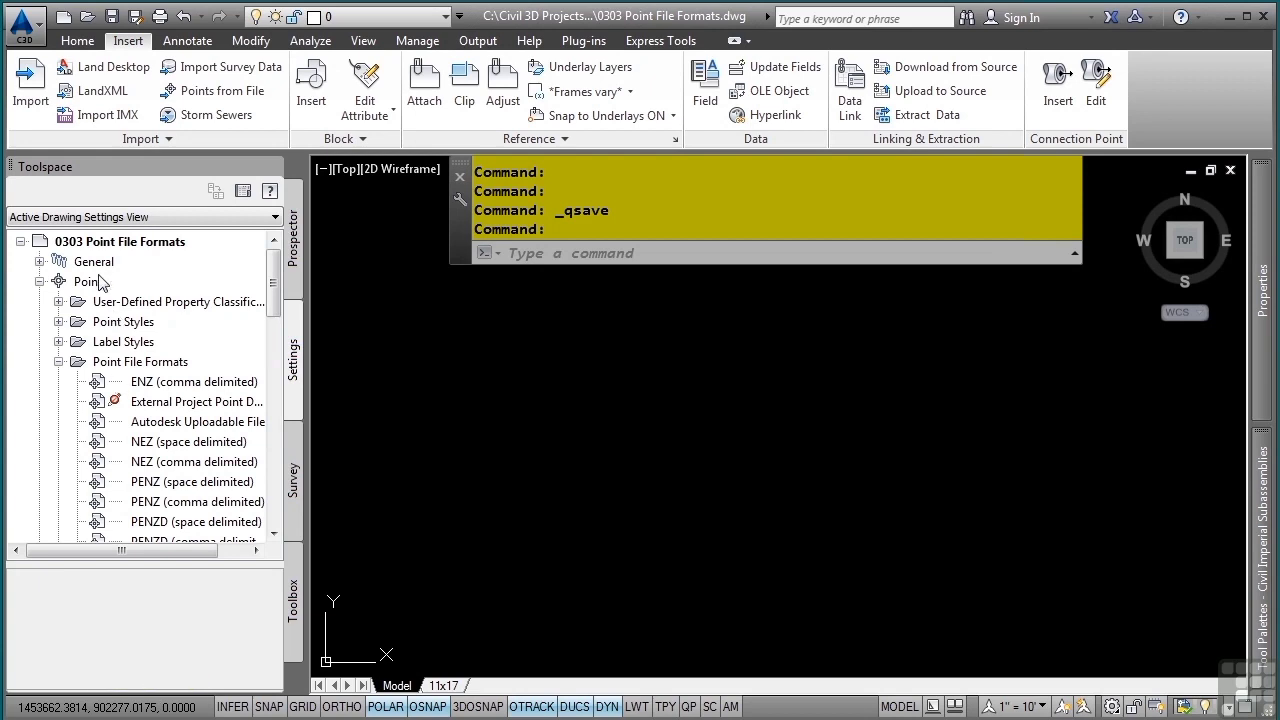
mouse_move(116, 378)
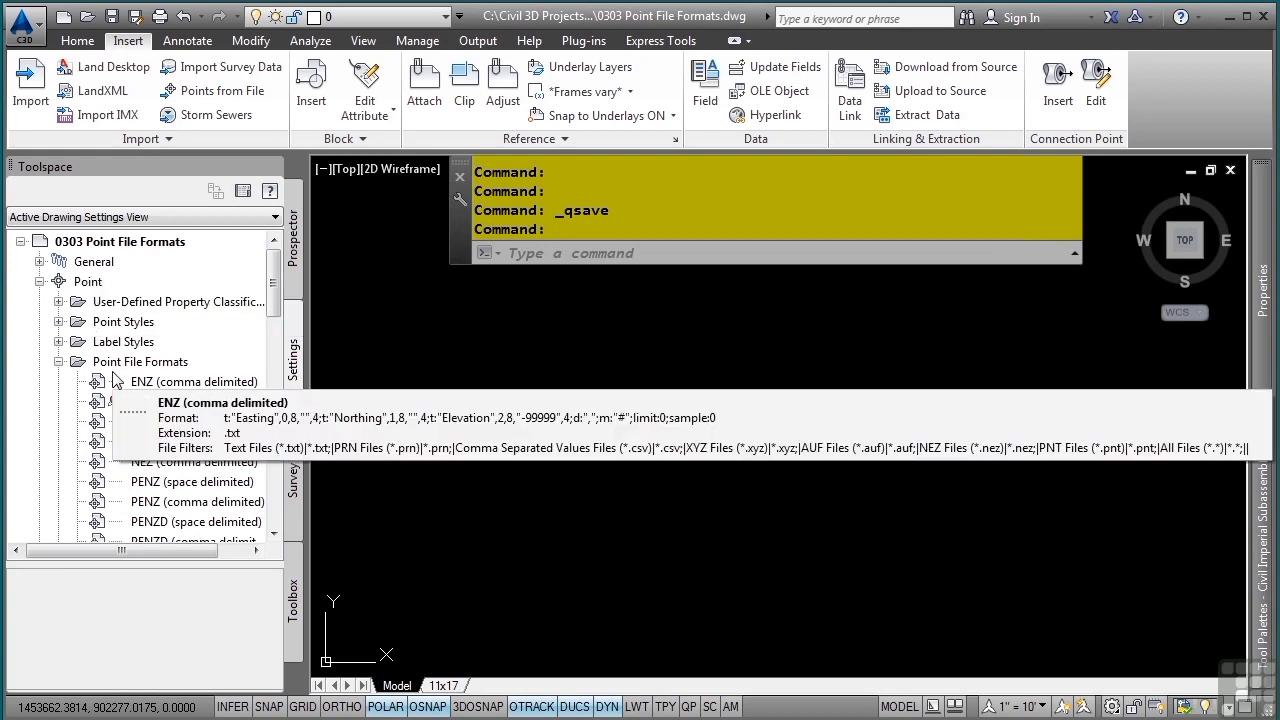
scroll(150, 430, "down", 3)
left_click(163, 482)
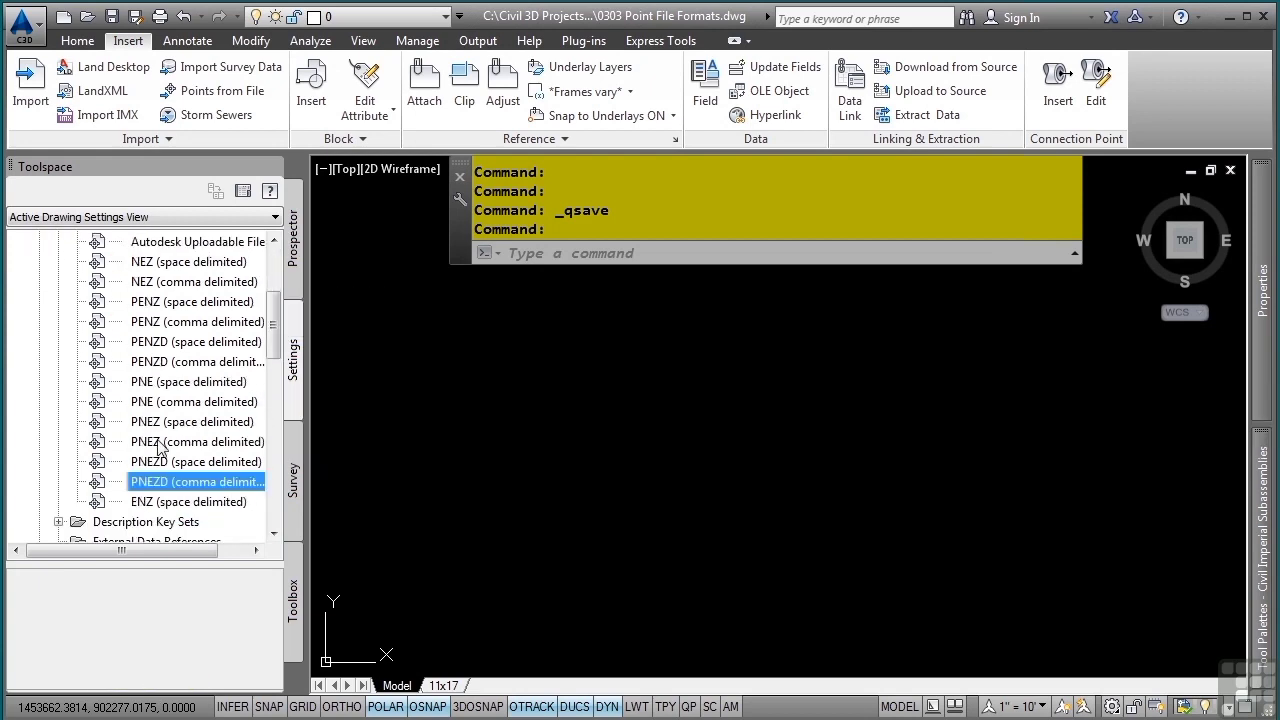
mouse_move(165, 492)
double_click(174, 484)
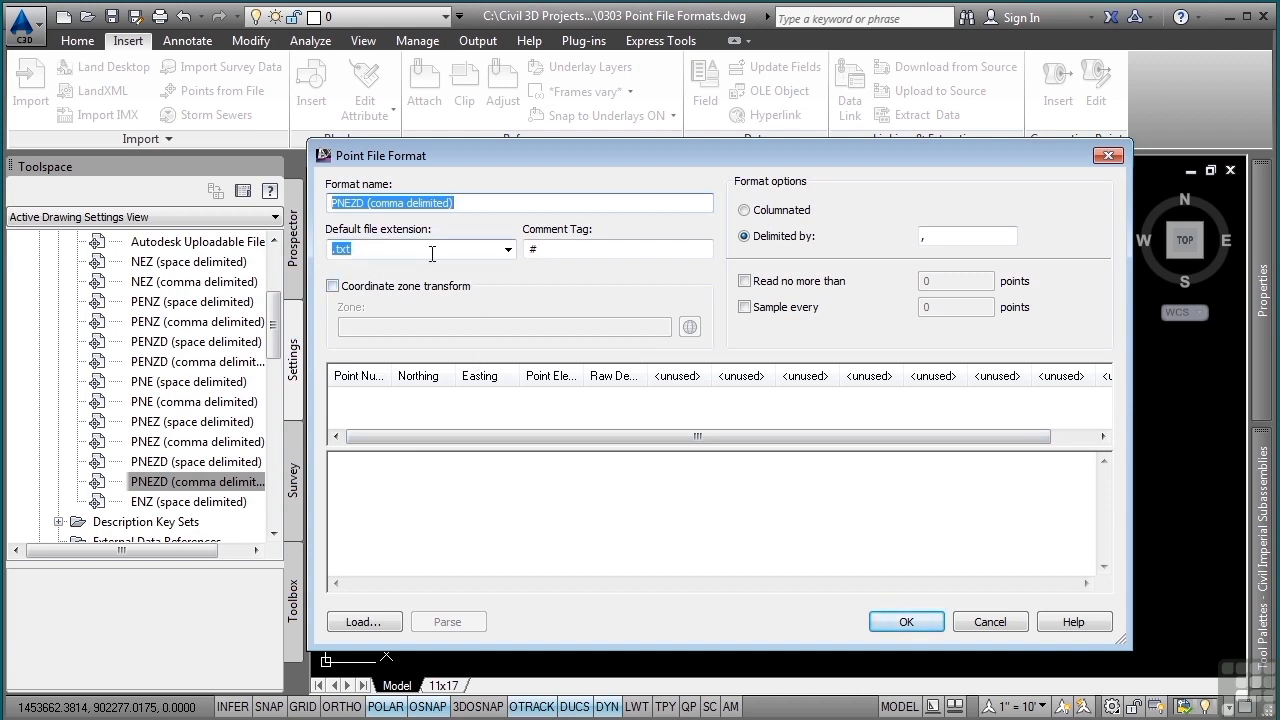
- Toggle the coordinate zone transform option and review the available column names for the Point Number column without changing them
left_click(372, 292)
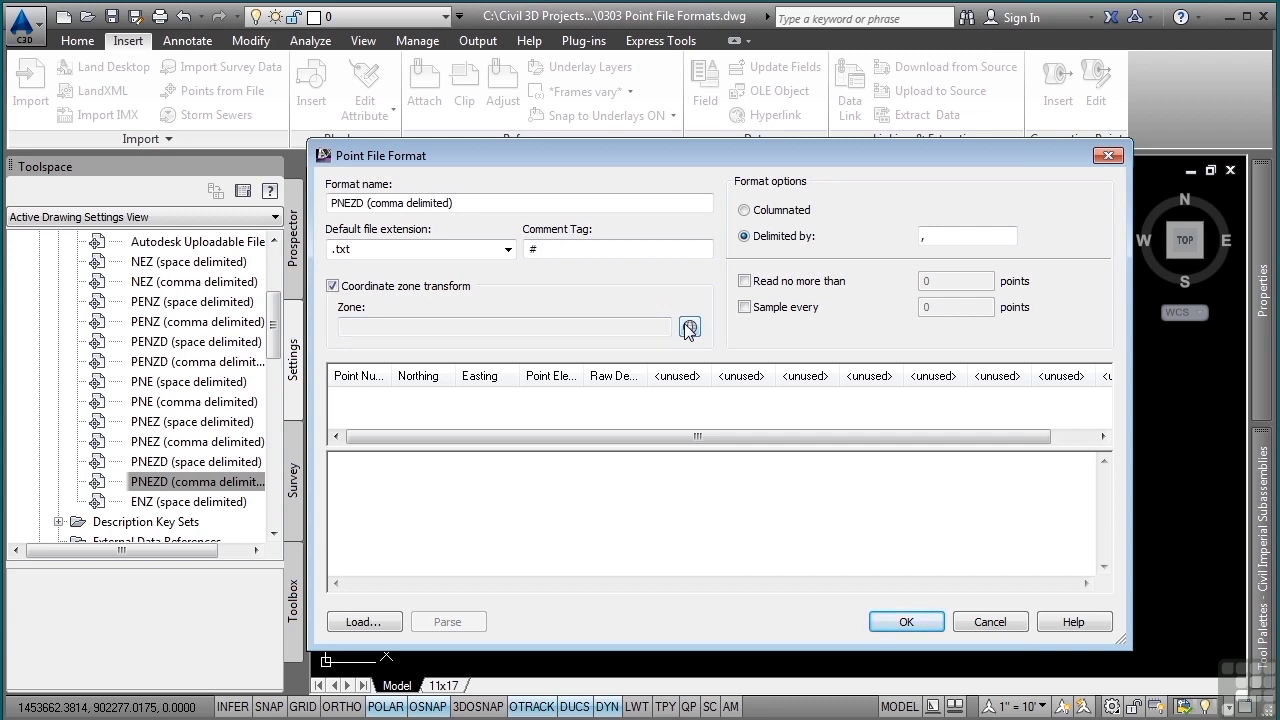
left_click(367, 293)
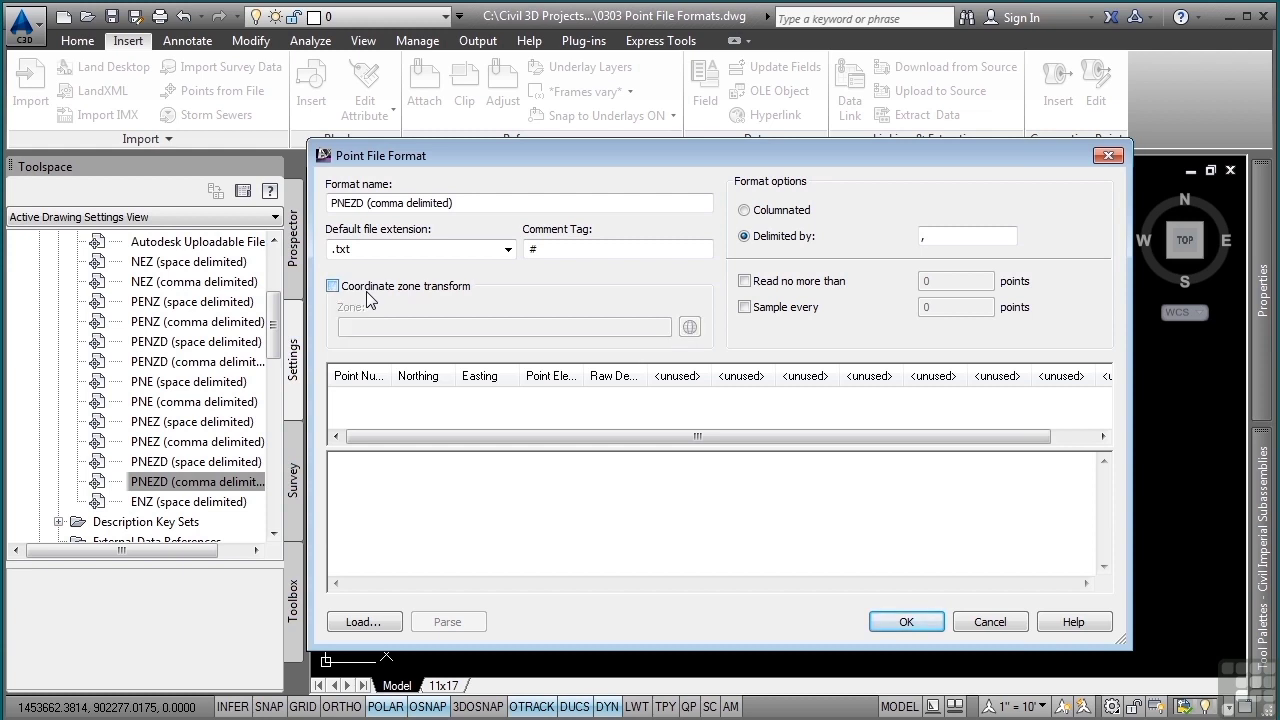
left_click(377, 384)
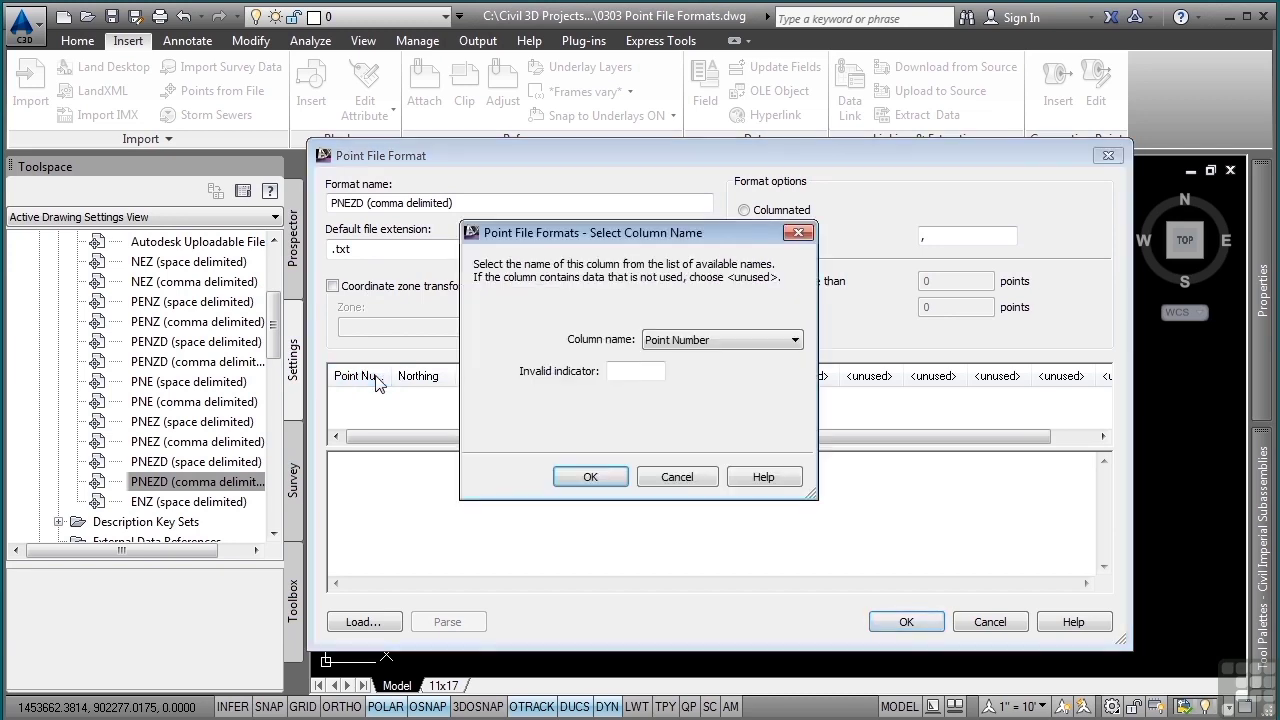
left_click(781, 342)
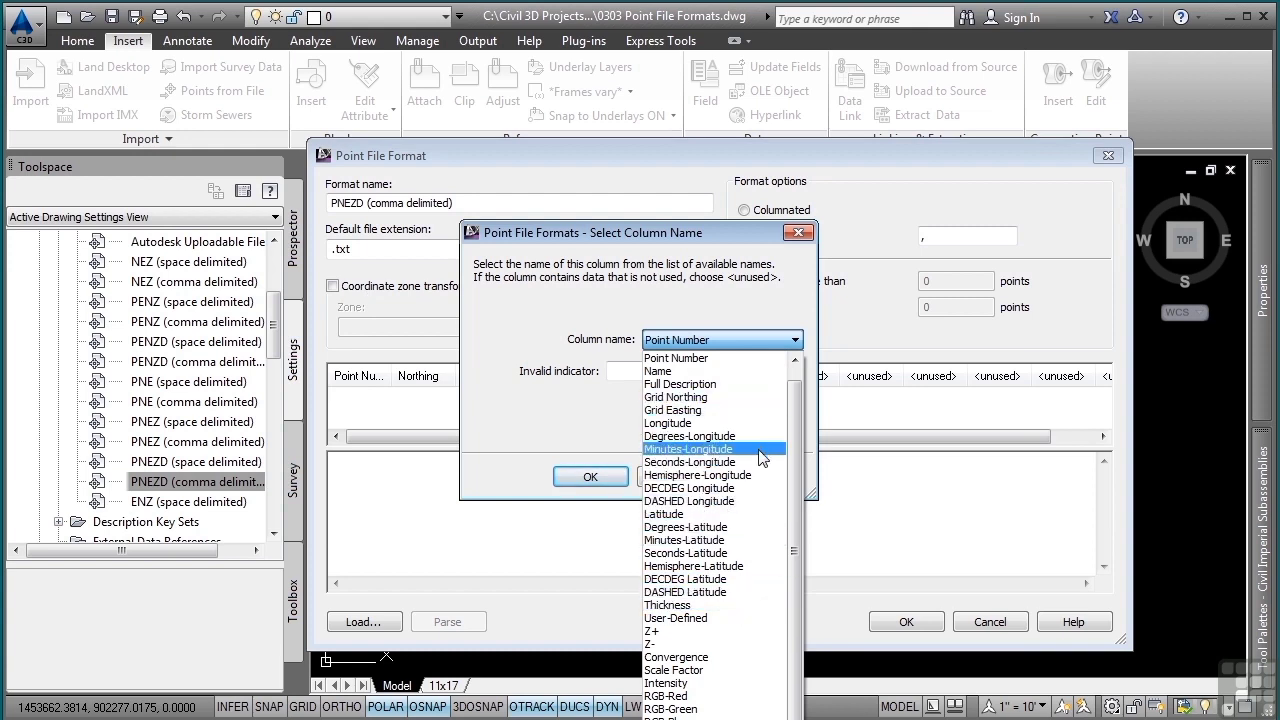
left_click(614, 421)
left_click(677, 477)
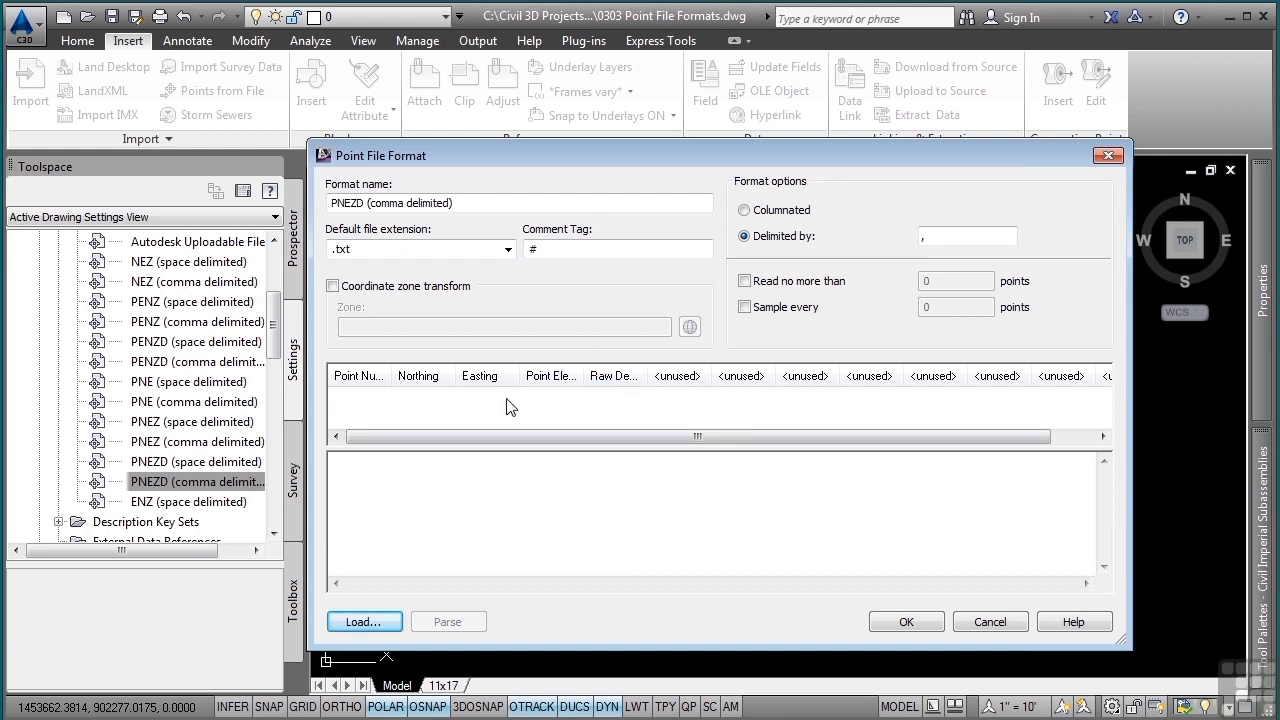
- Load Points-EG.csv as a sample file in the format dialog, parse it to preview the columns, and cancel
left_click(386, 622)
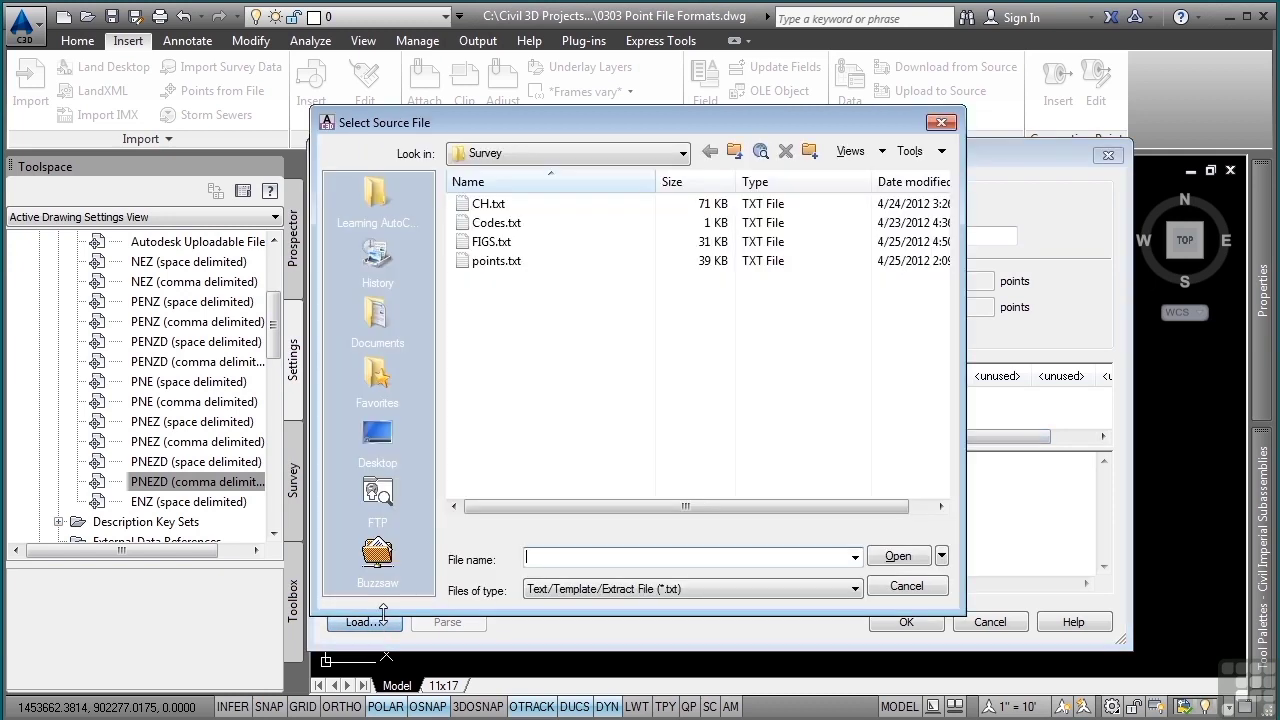
left_click(650, 589)
left_click(587, 647)
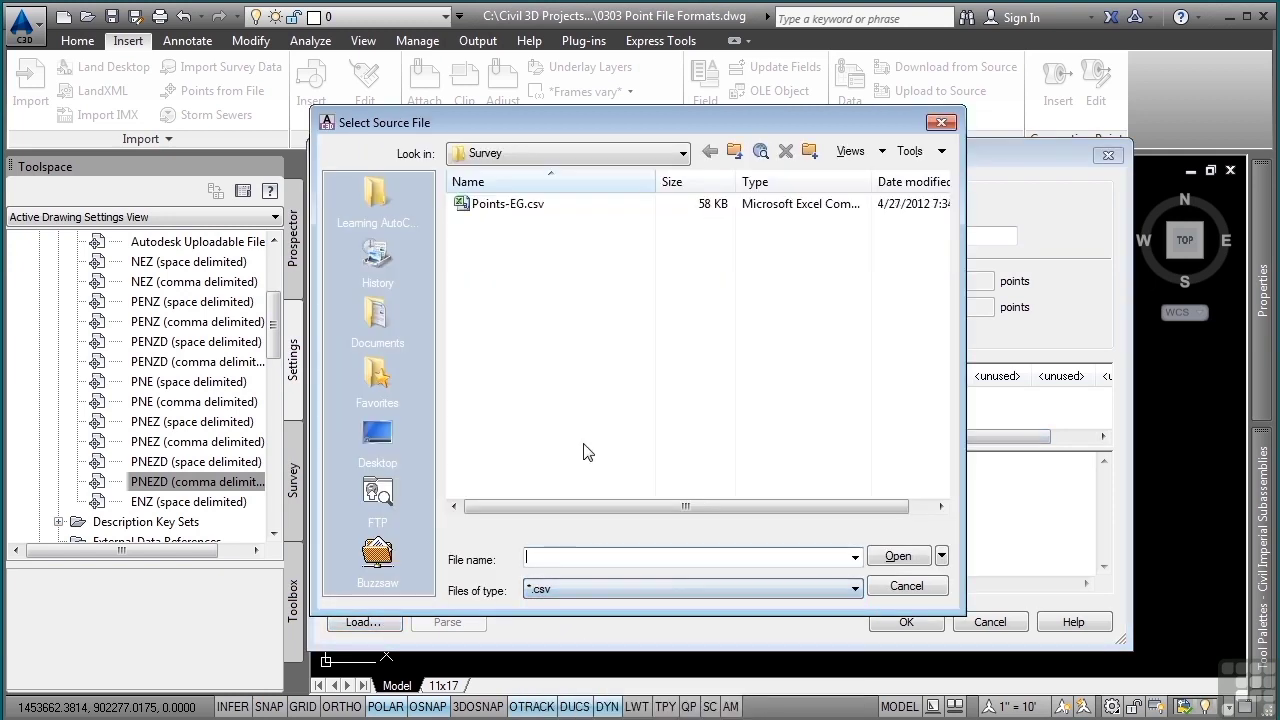
left_click(508, 206)
left_click(898, 558)
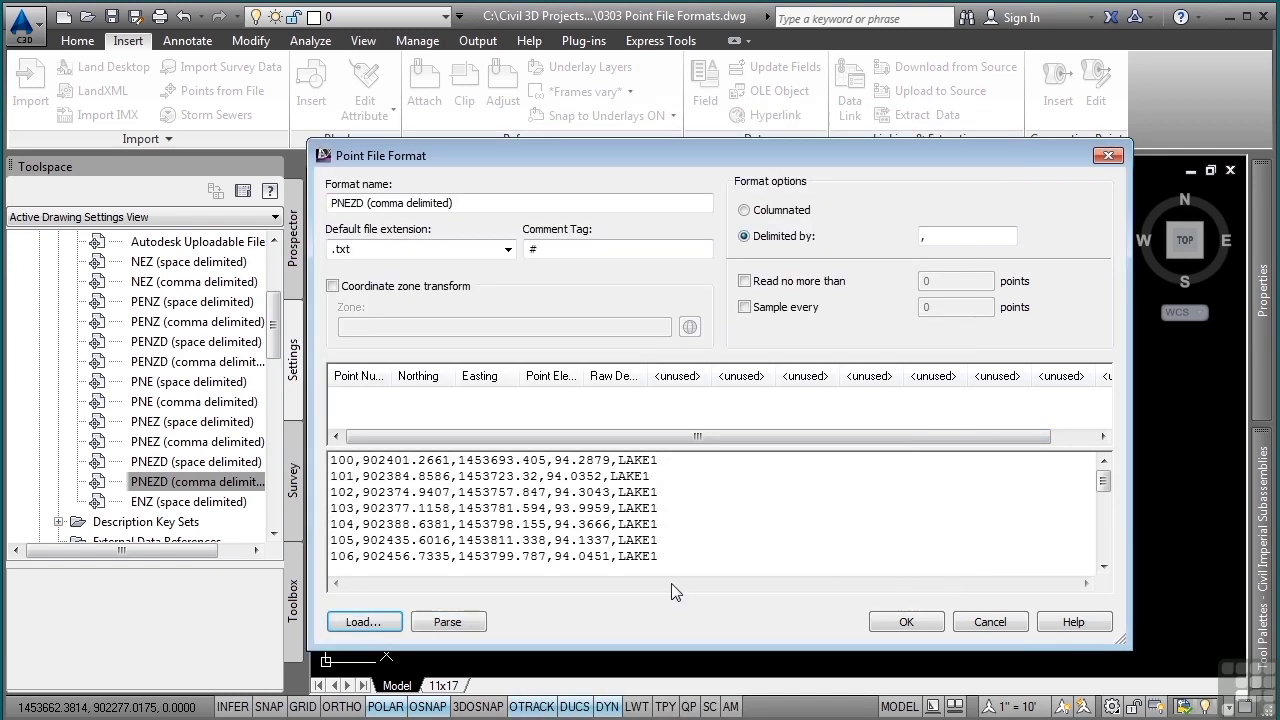
left_click(447, 622)
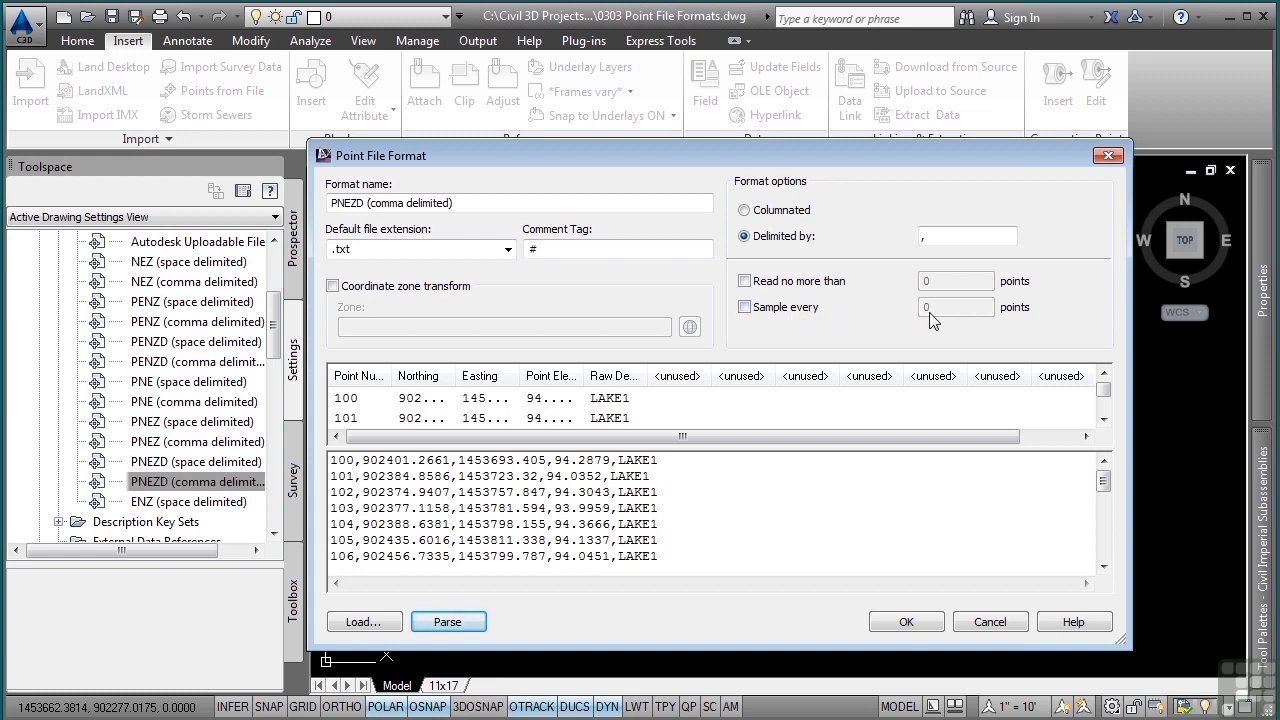
left_click(986, 622)
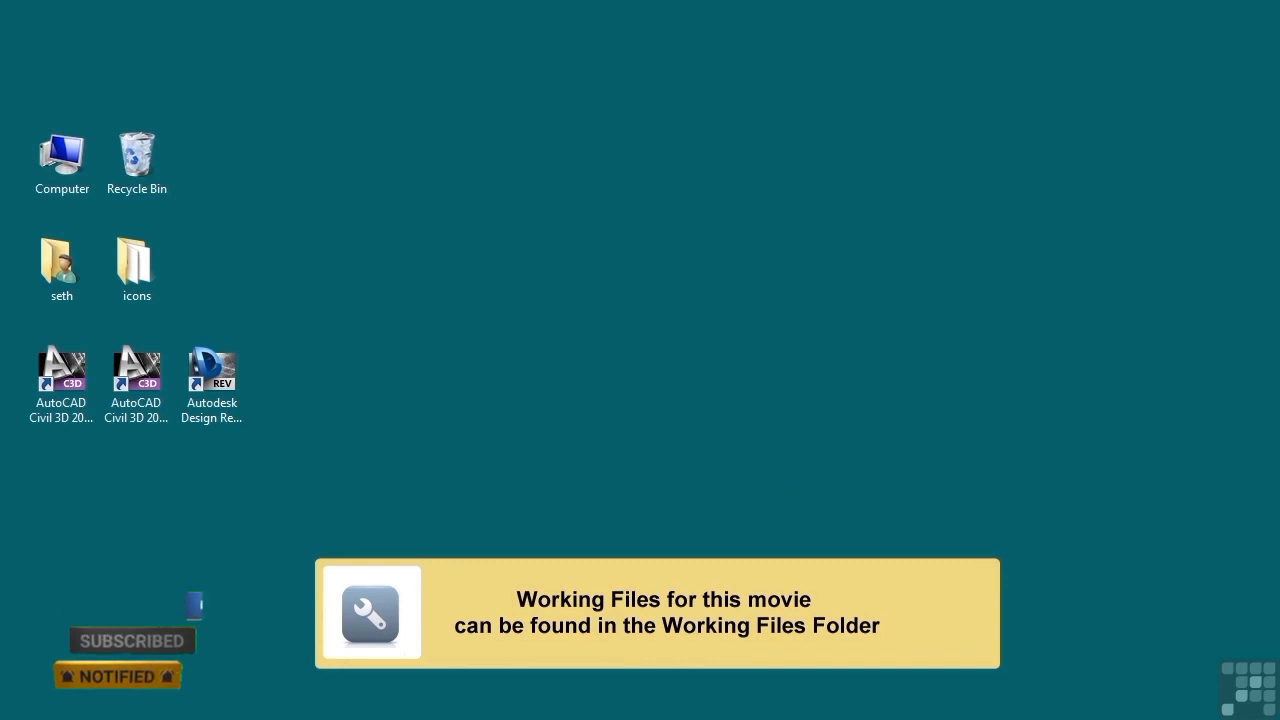
- Switch to Windows Explorer and browse the project folder to the Survey folder
key("alt+Tab")
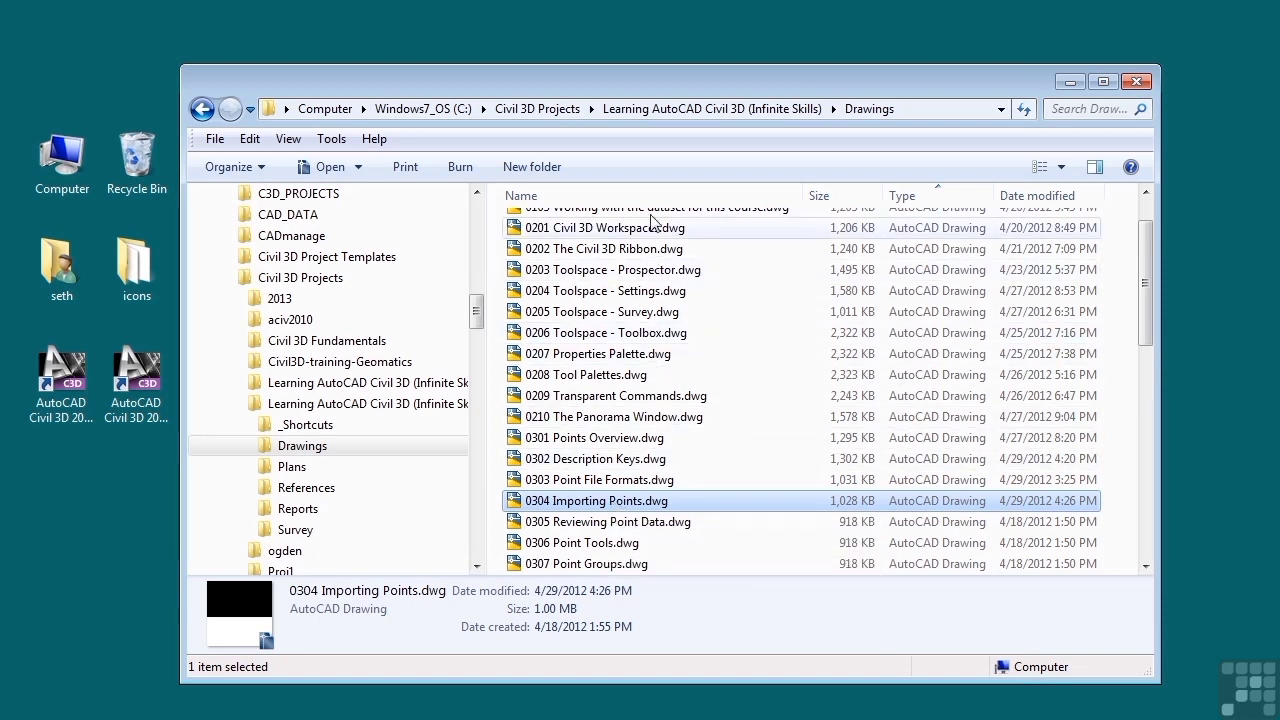
left_click(660, 108)
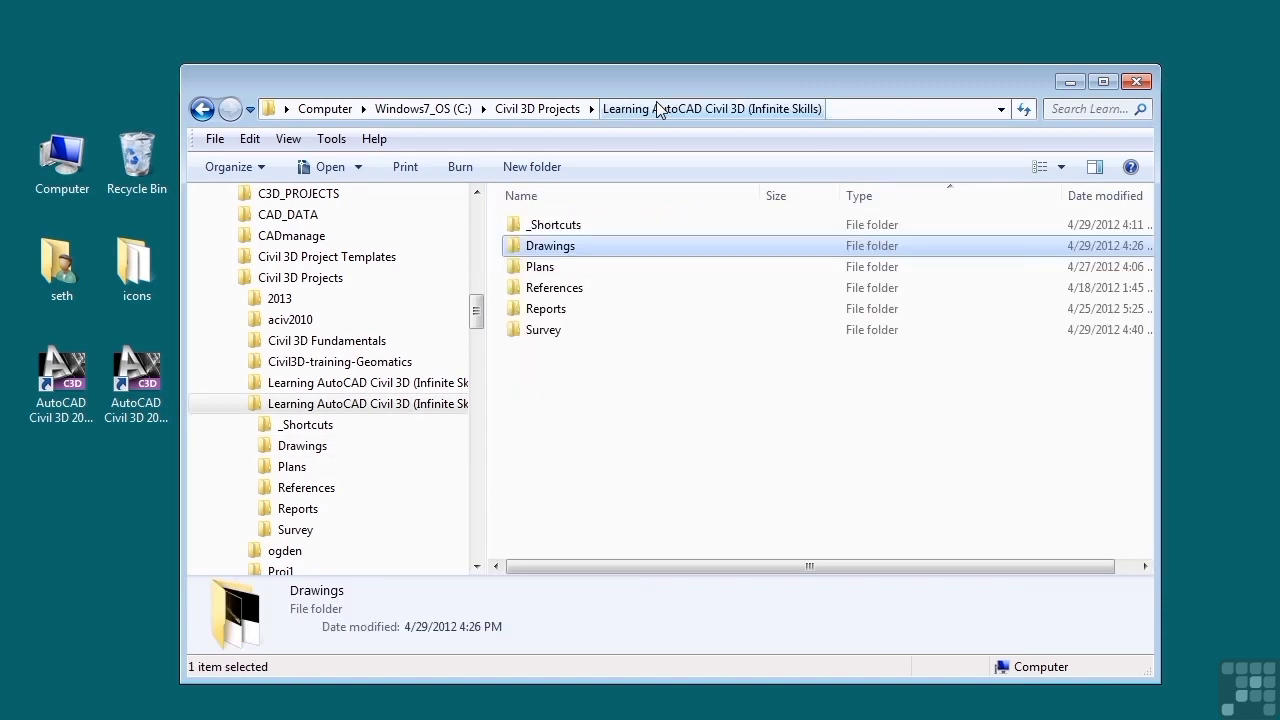
double_click(545, 332)
left_click(576, 270)
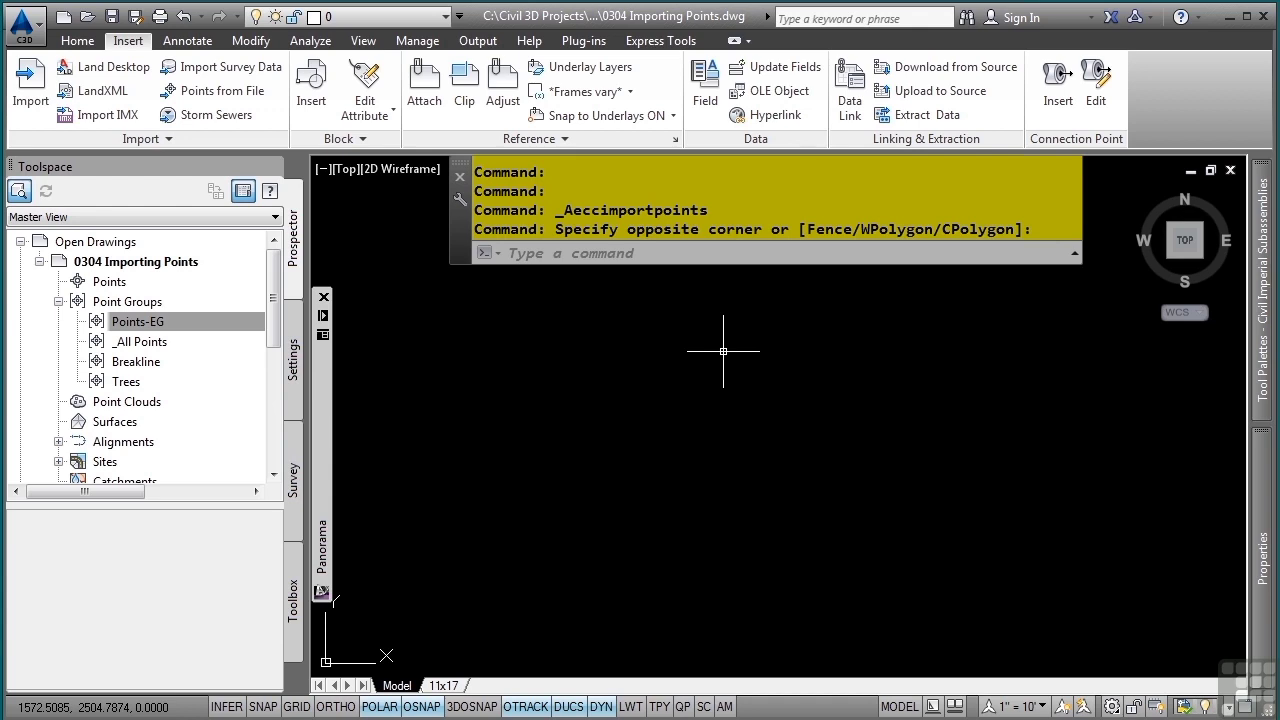
- Open the Point feature settings and expand Default Styles, Default Name Format and Update Points to review them
left_click(293, 358)
left_click(88, 282)
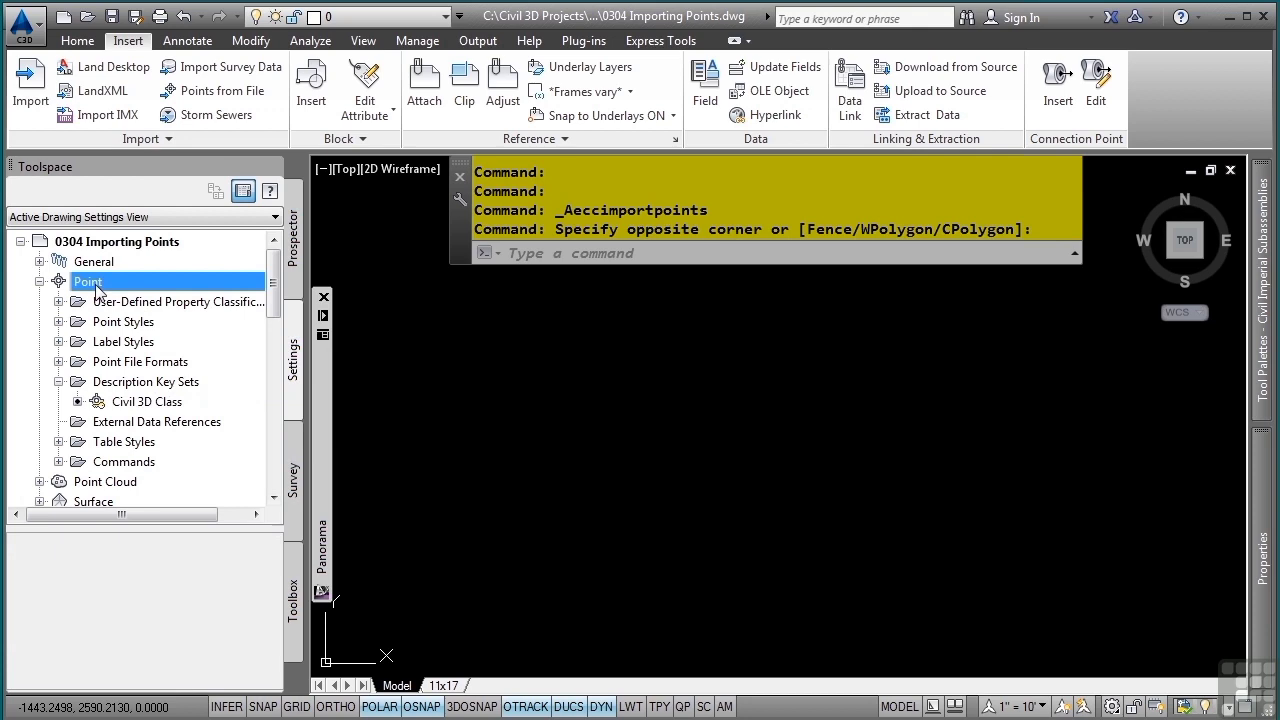
right_click(97, 288)
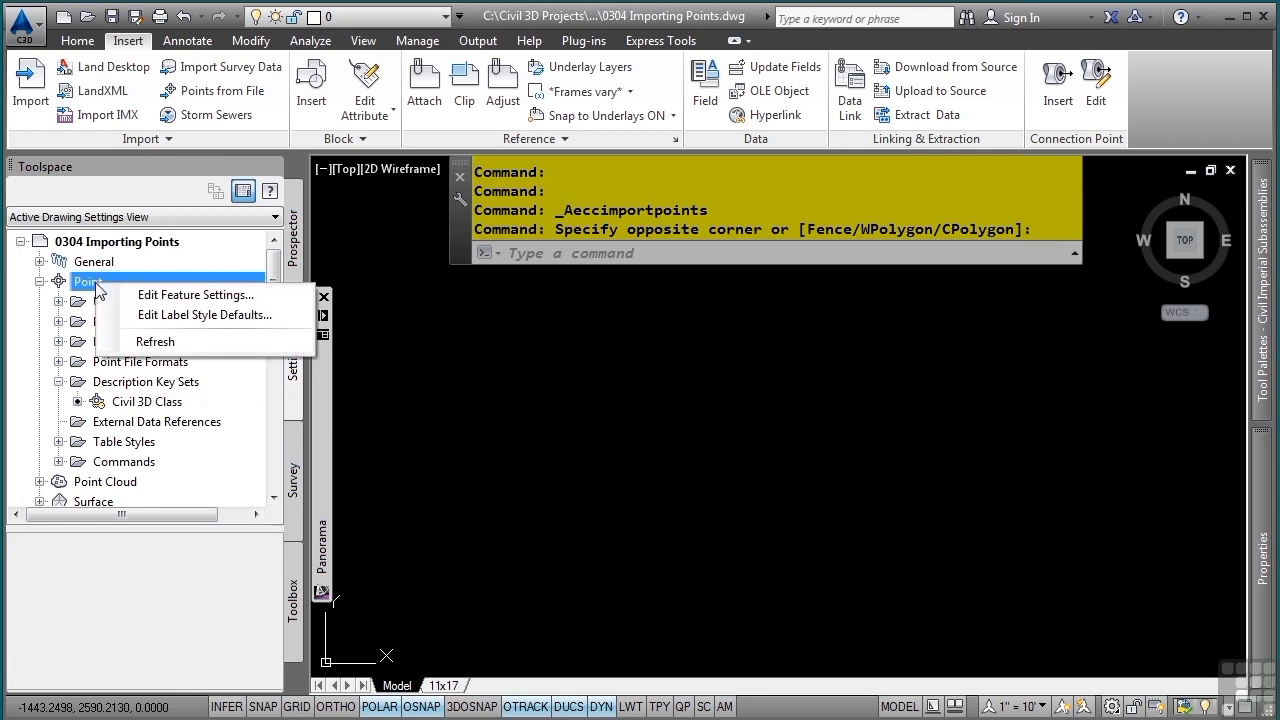
left_click(150, 295)
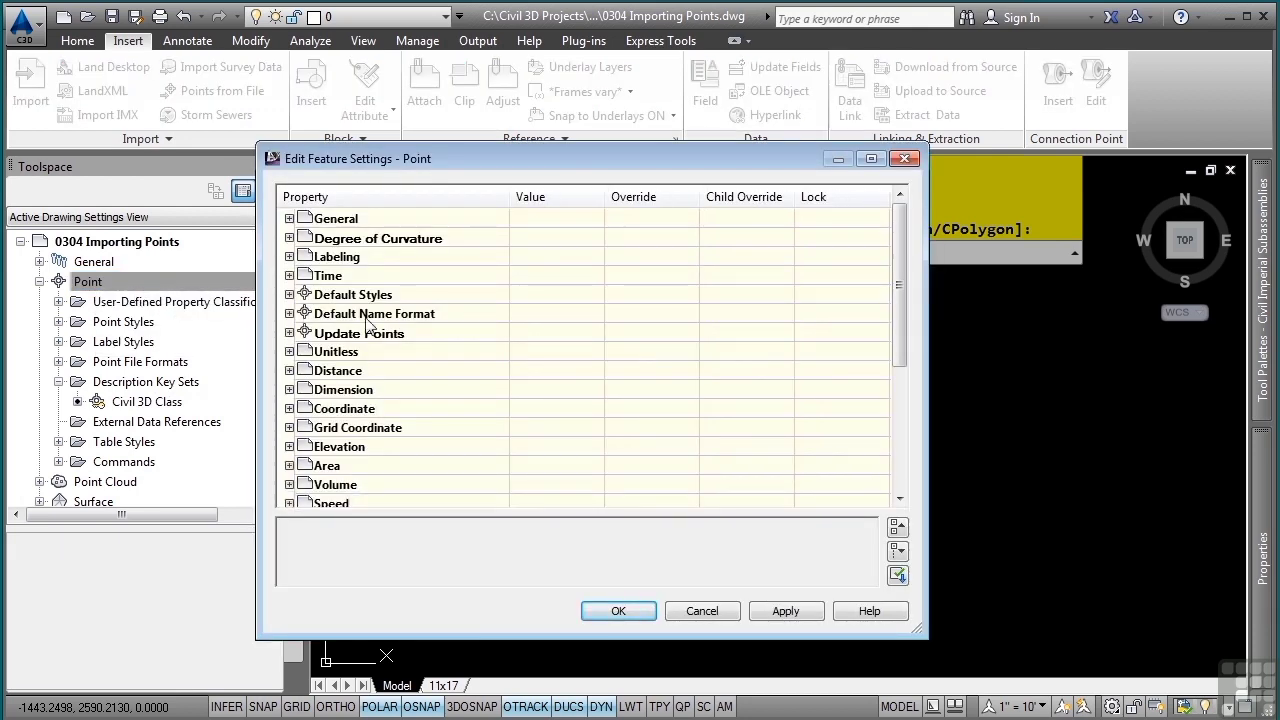
left_click(290, 295)
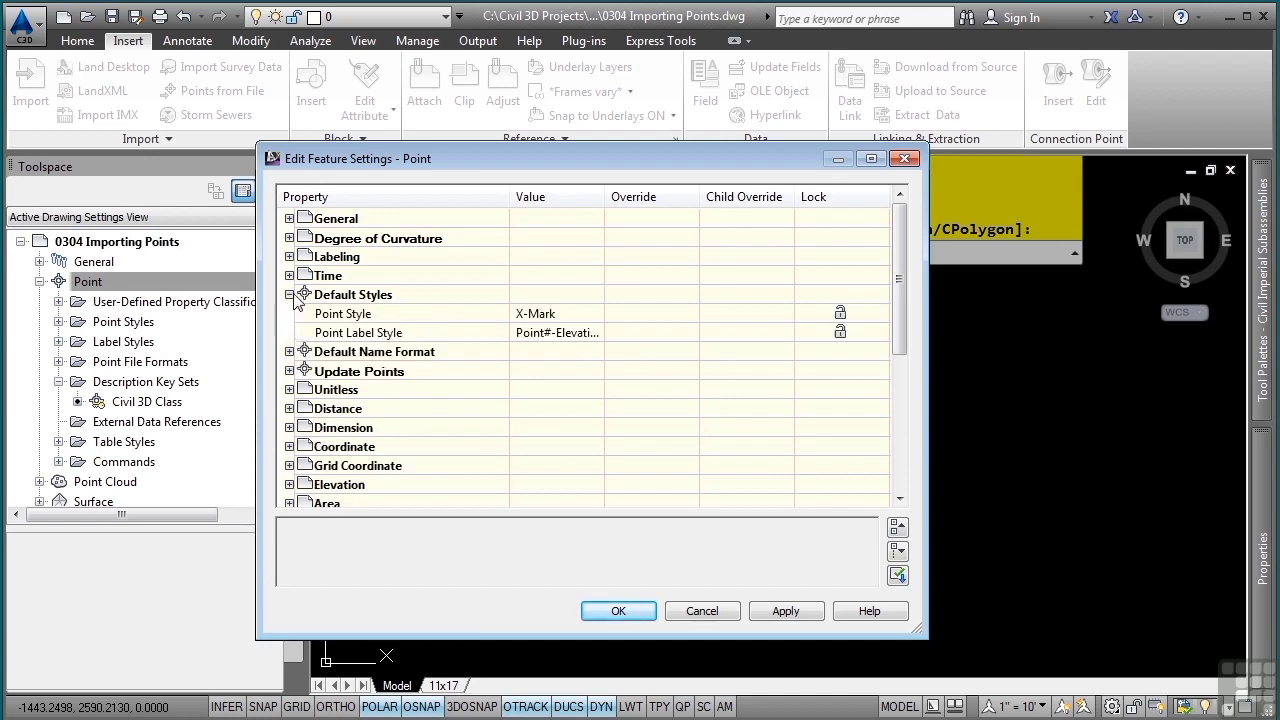
left_click(289, 351)
left_click(289, 409)
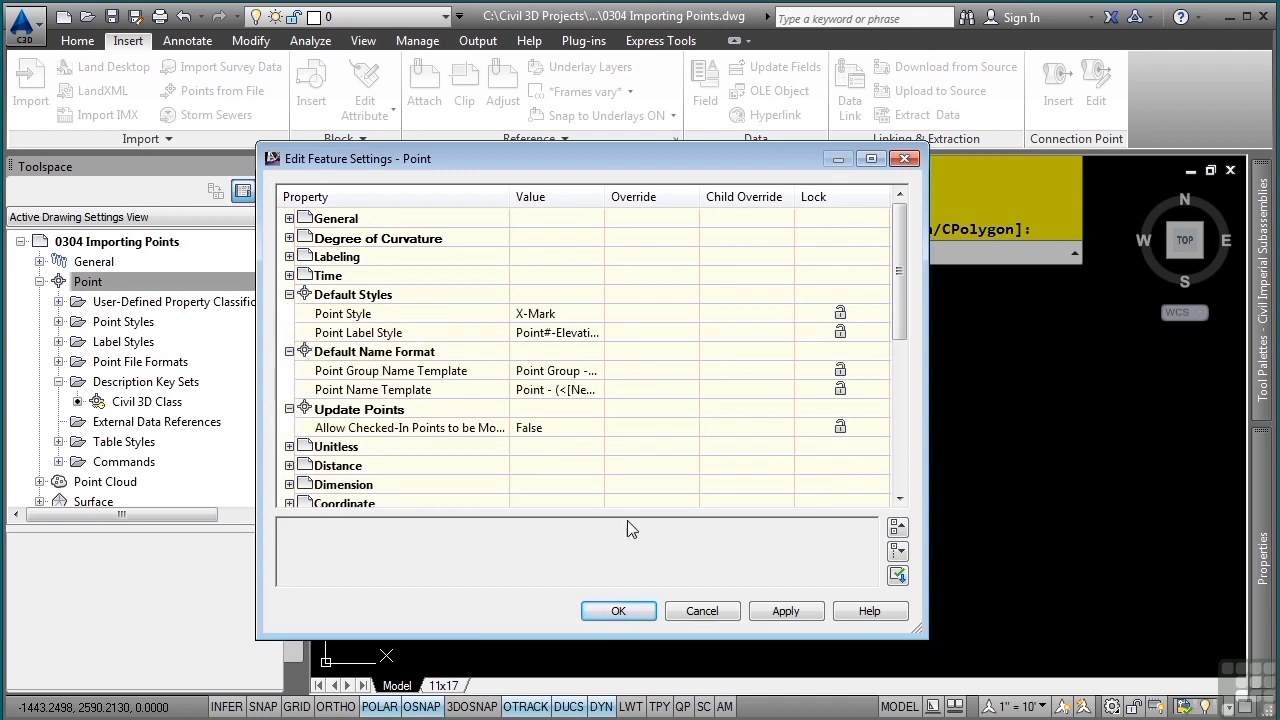
left_click(617, 610)
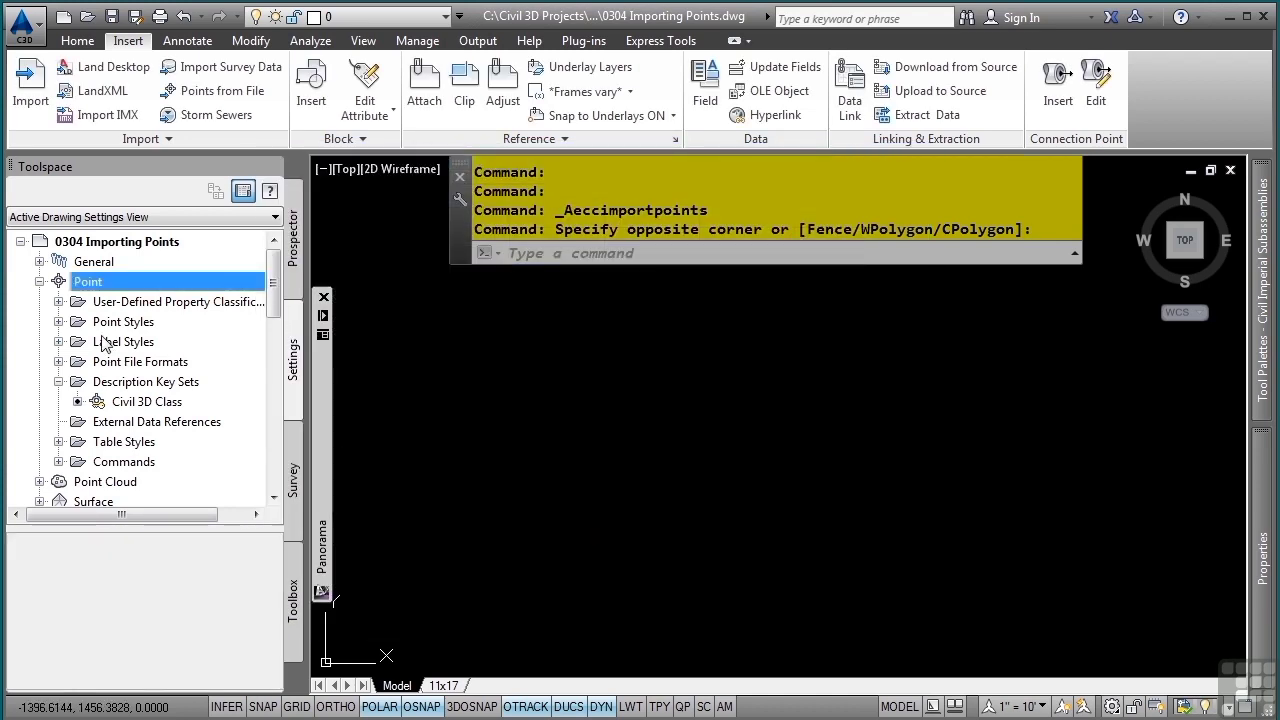
- Review the CreatePoints command settings, expanding the Default Layer category, then close without changes
scroll(105, 343, "down", 2)
left_click(59, 341)
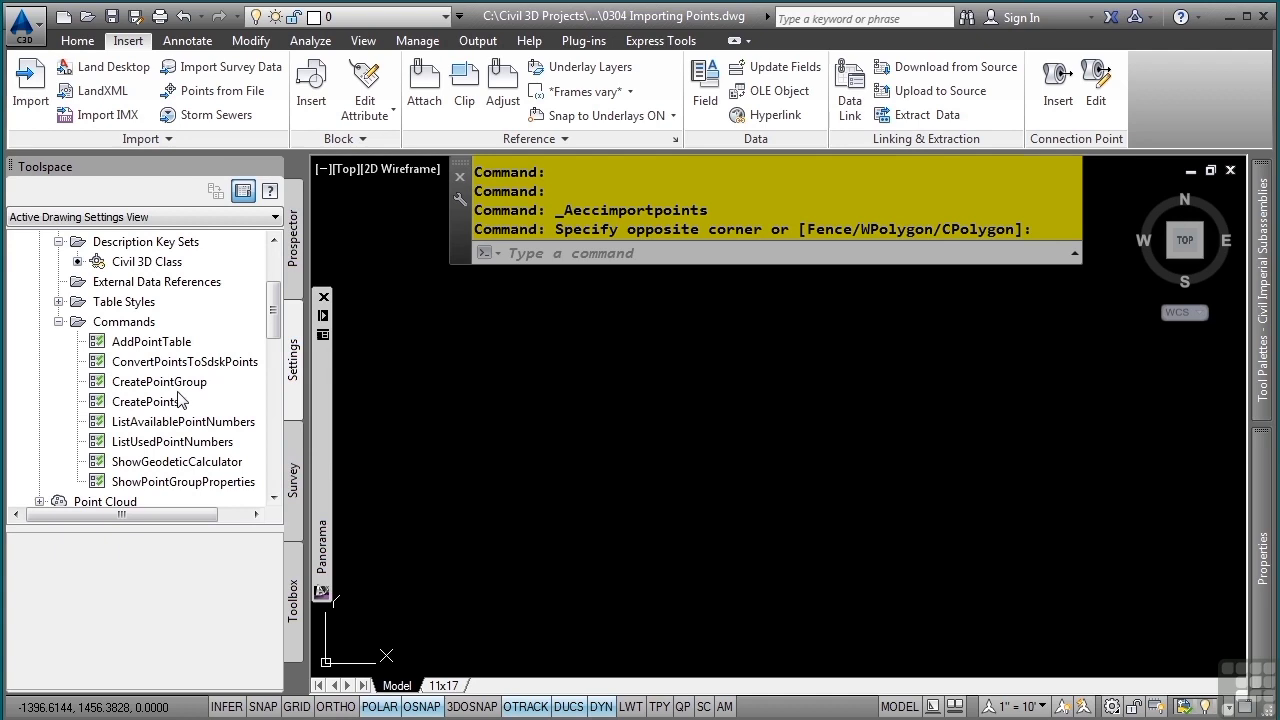
left_click(146, 402)
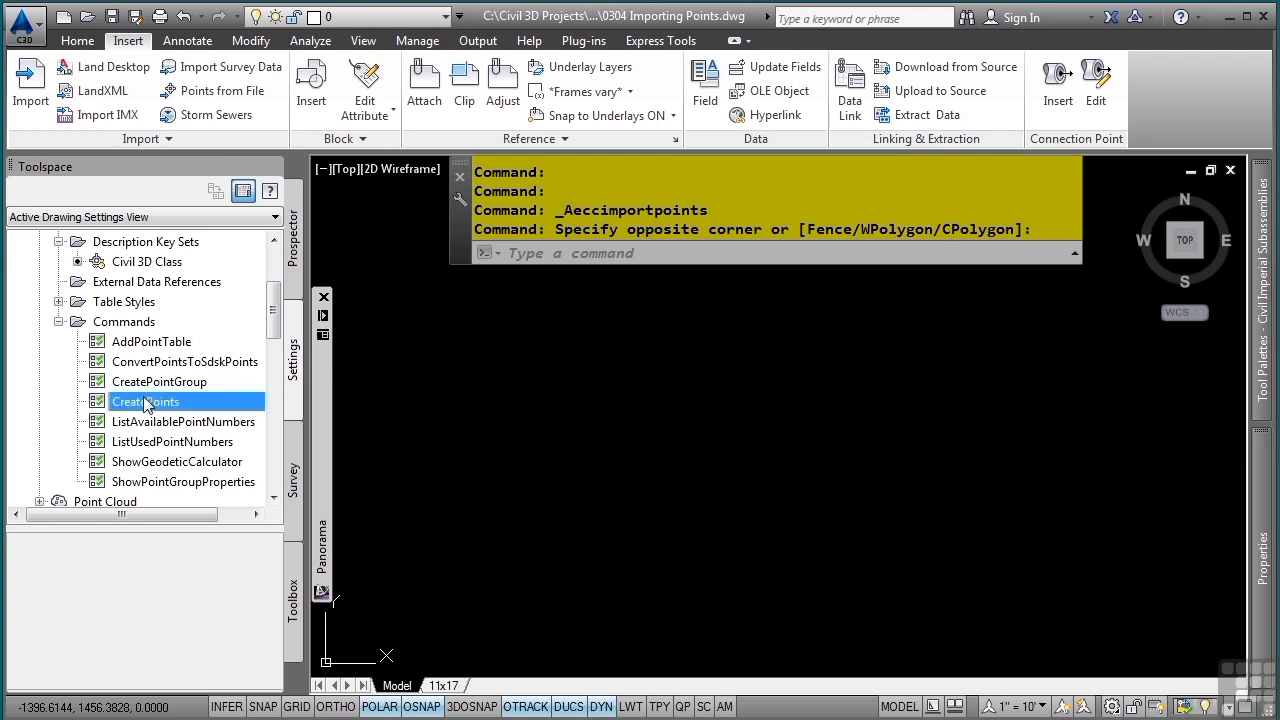
right_click(146, 402)
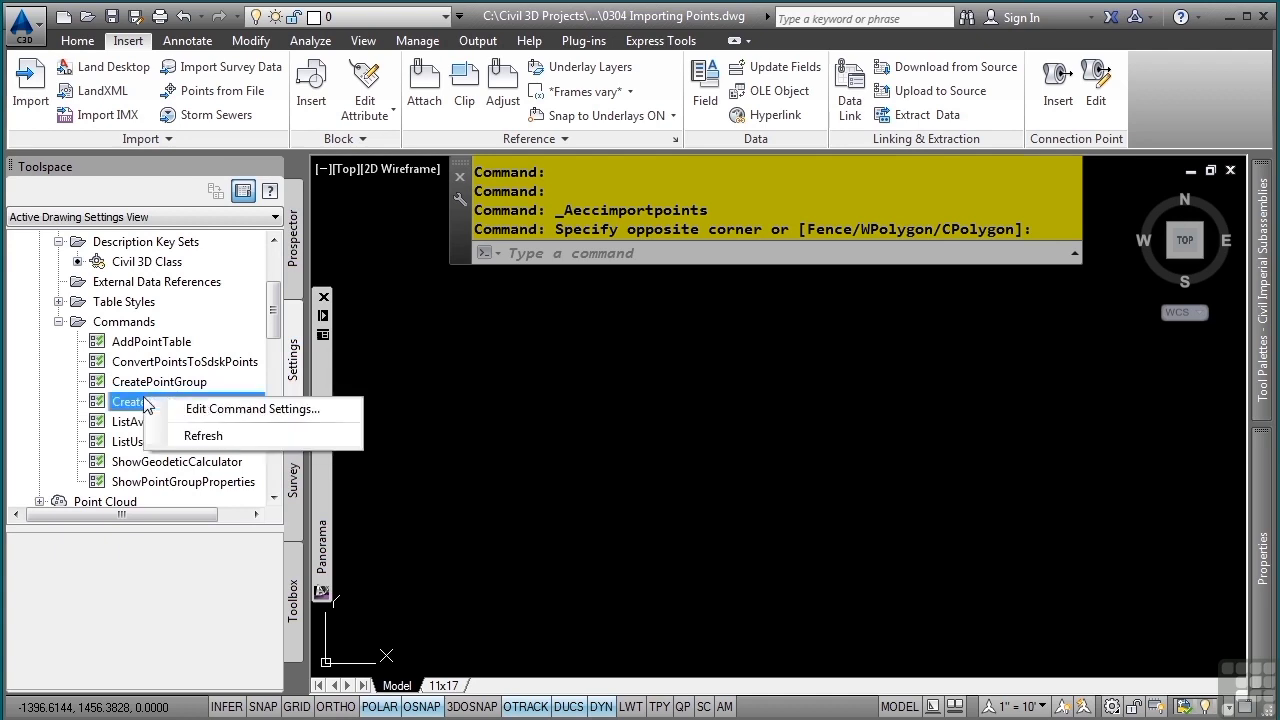
left_click(204, 410)
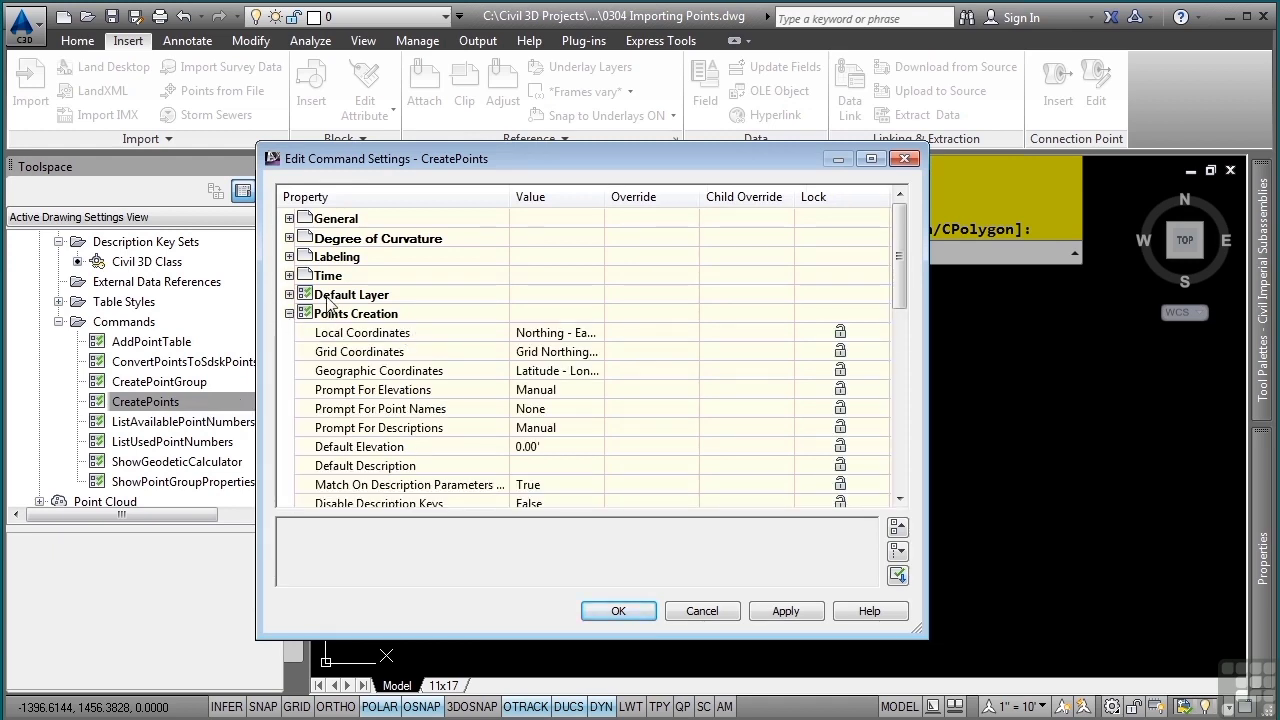
left_click(289, 294)
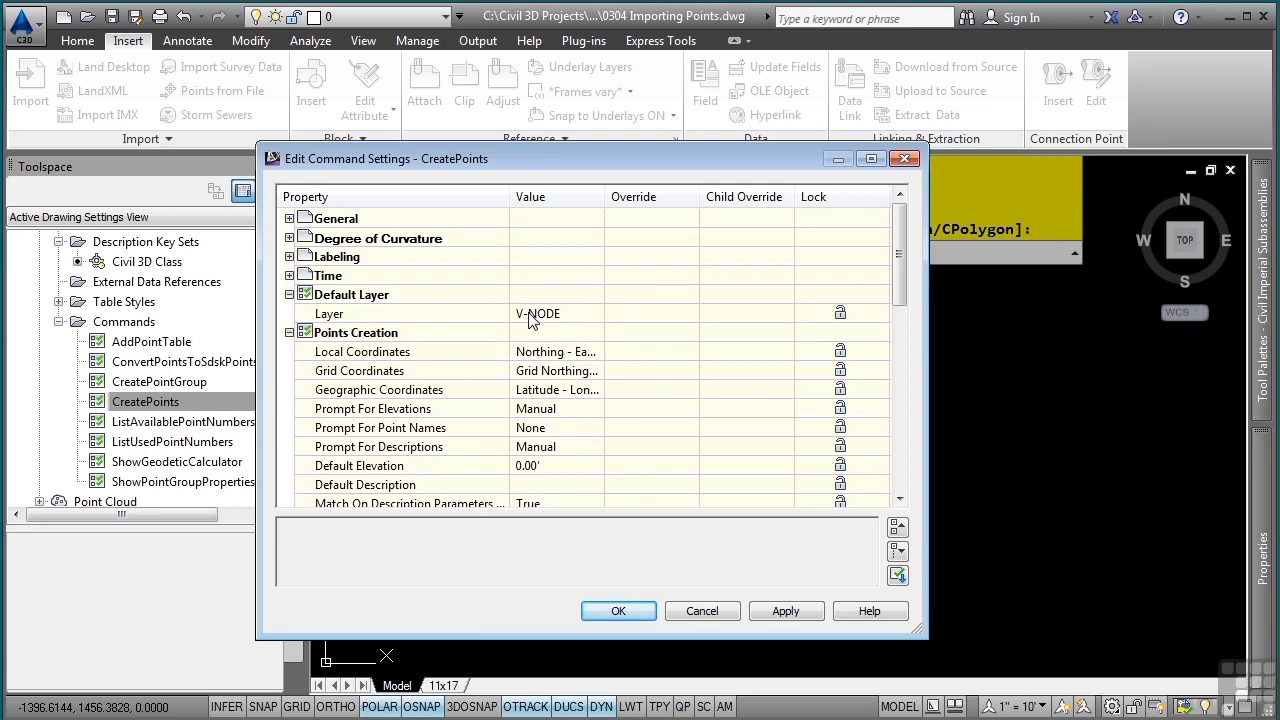
left_click(703, 611)
- Start the Points from File import and add Points-EG.csv from the Survey folder
double_click(124, 321)
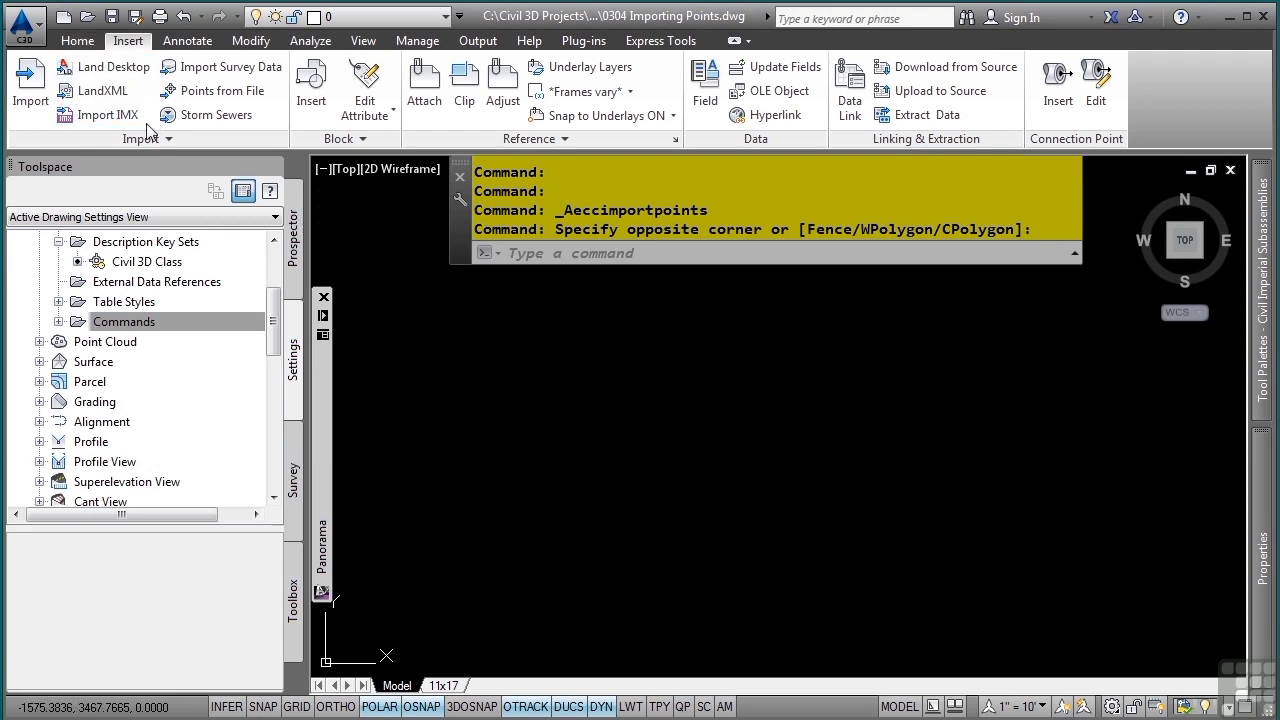
left_click(220, 100)
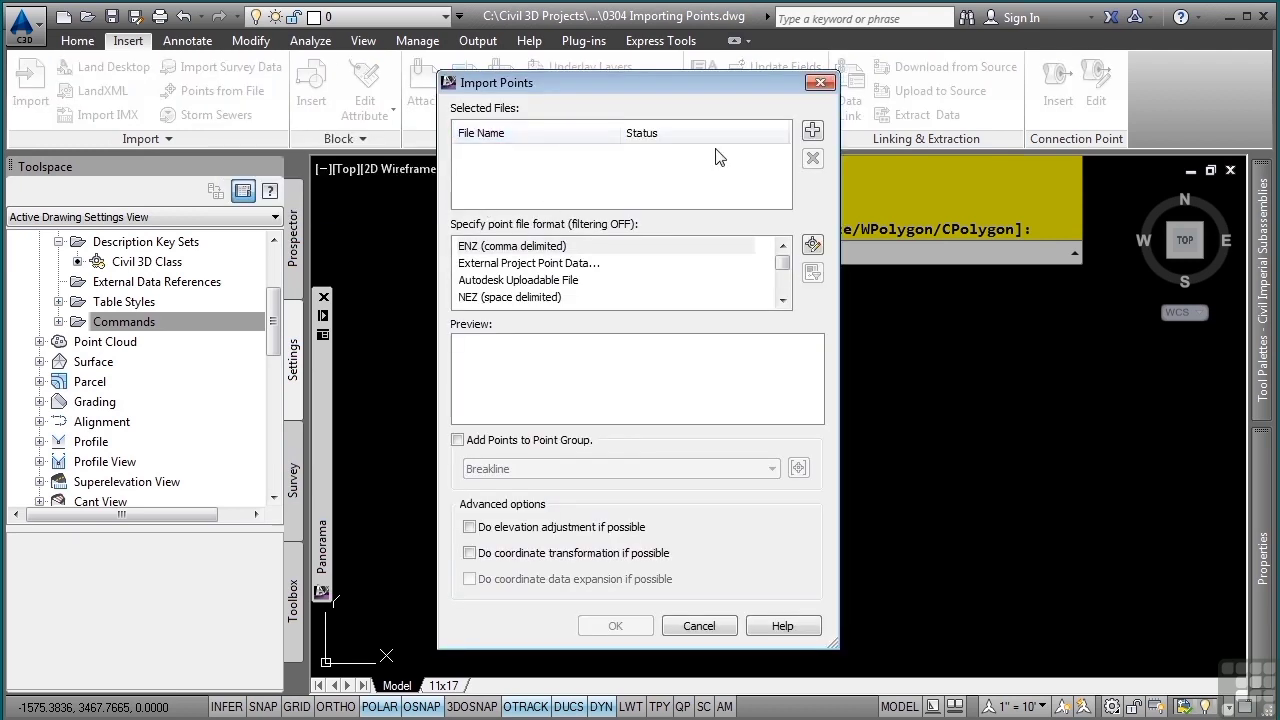
left_click(815, 132)
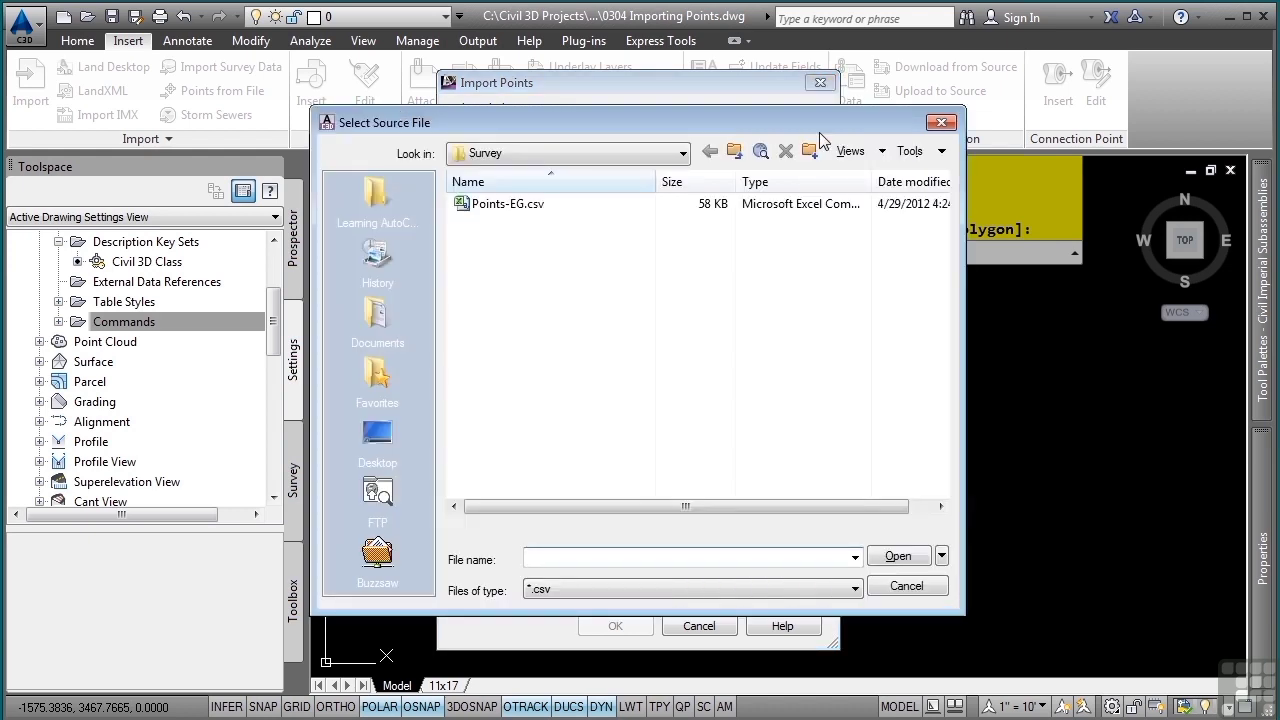
left_click(538, 203)
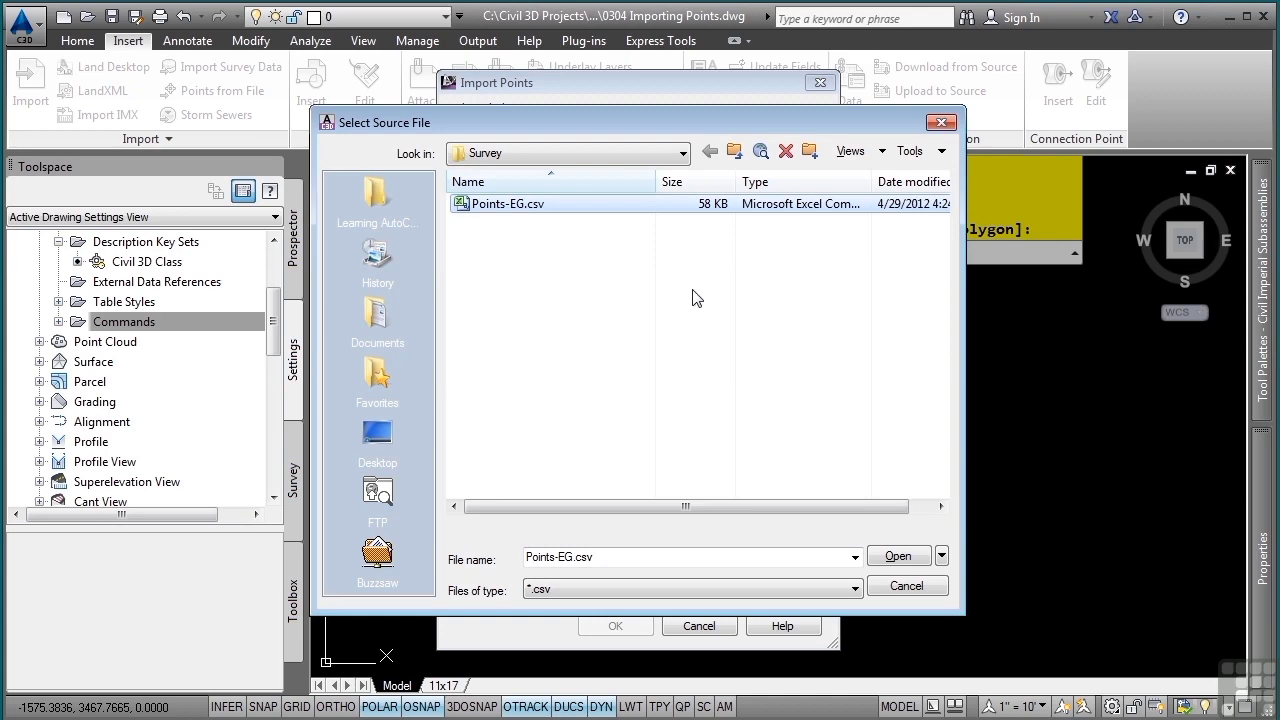
left_click(898, 556)
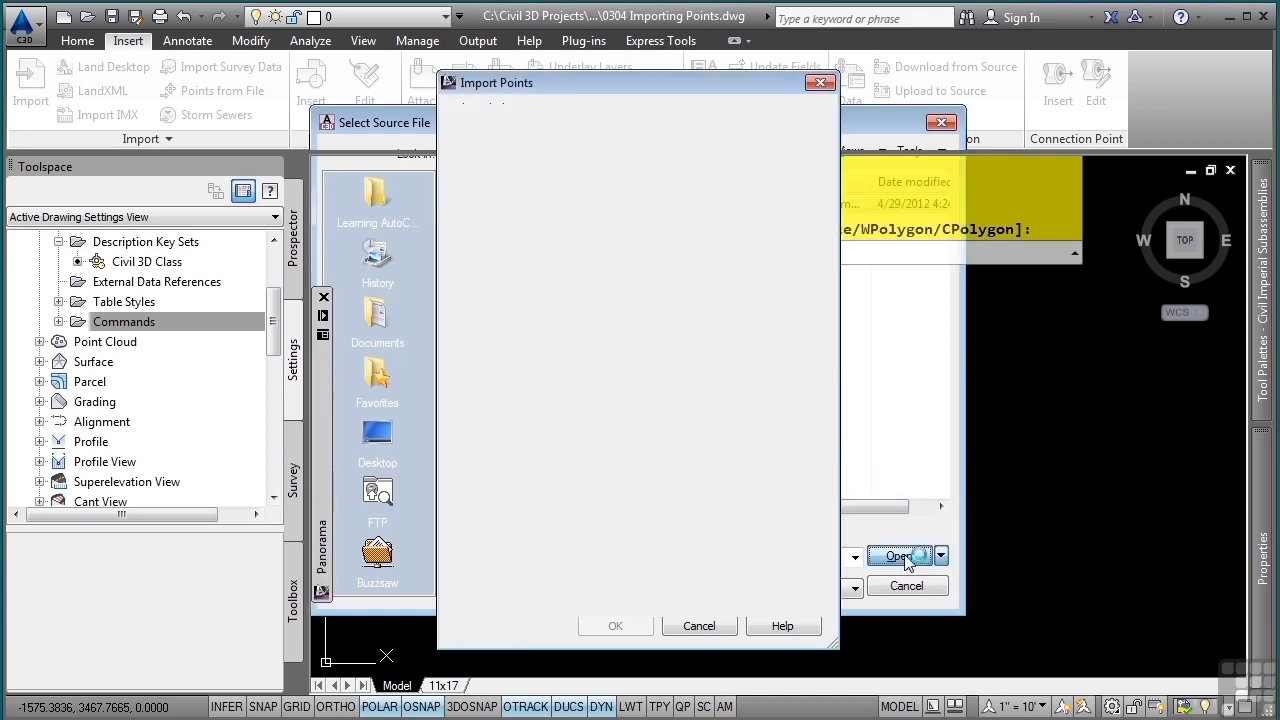
- Choose the PNEZD (comma delimited) point file format and import the points
left_click(524, 284)
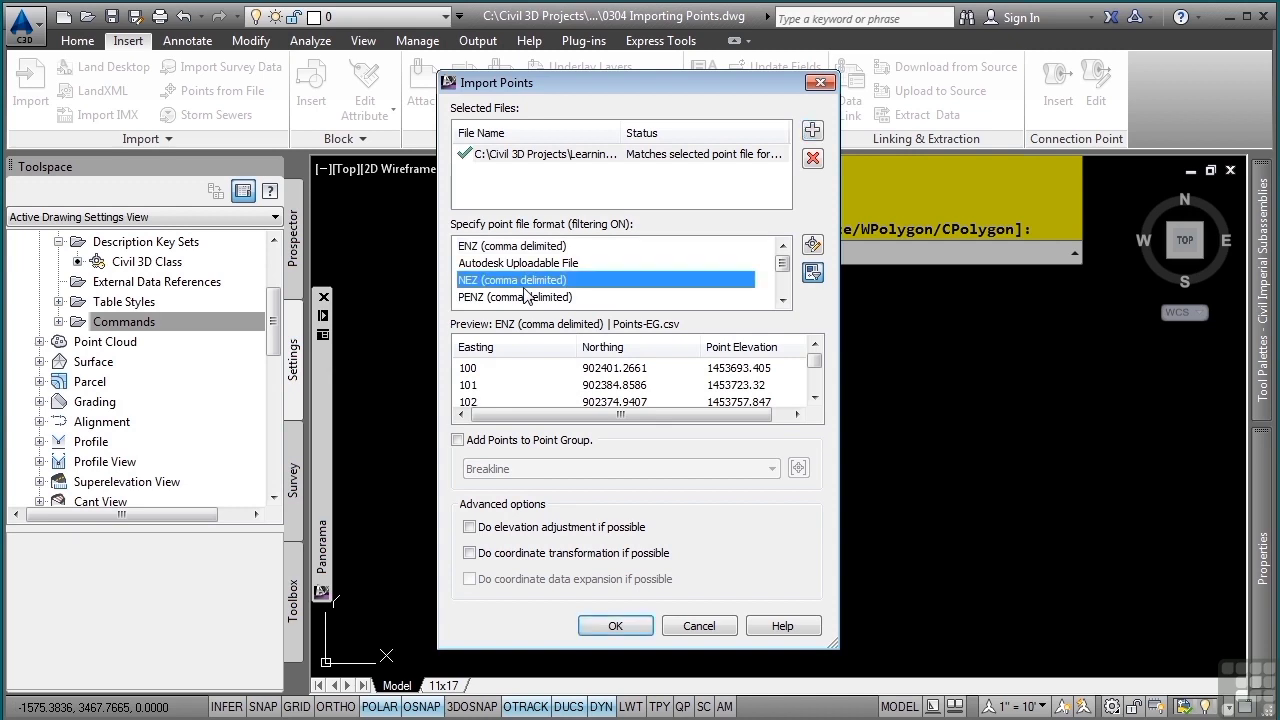
scroll(524, 287, "down", 2)
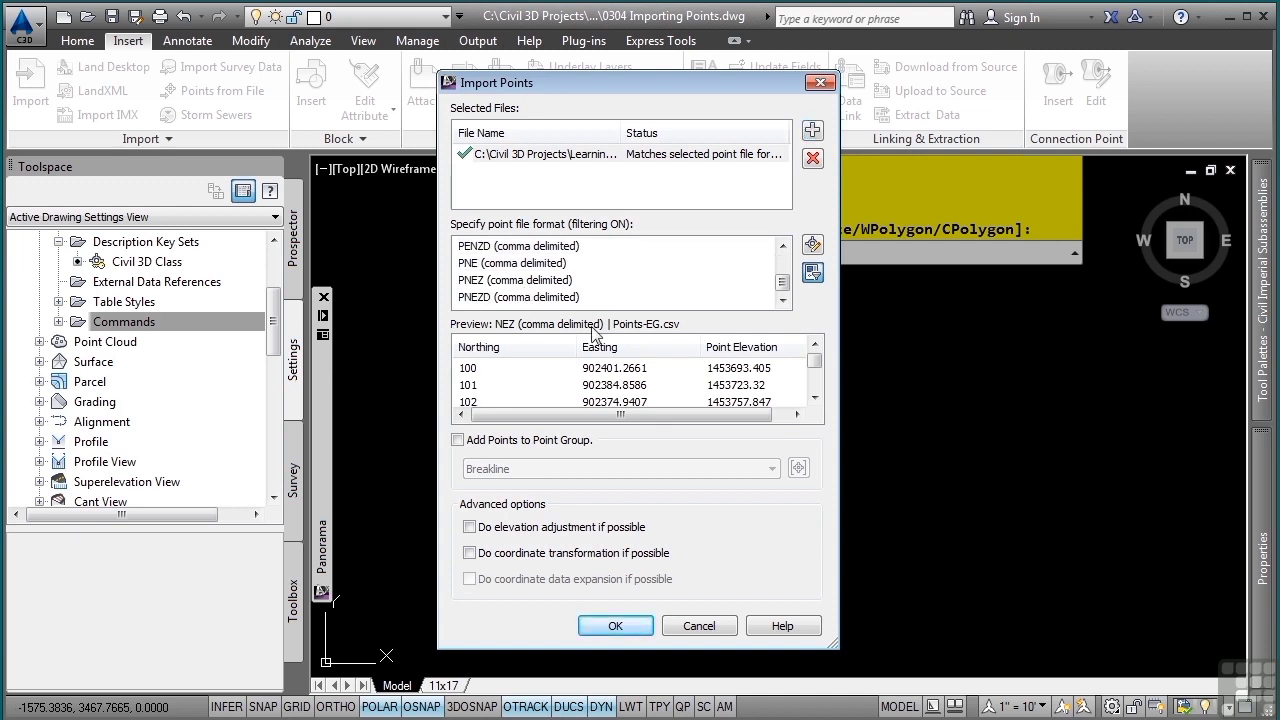
left_click(528, 298)
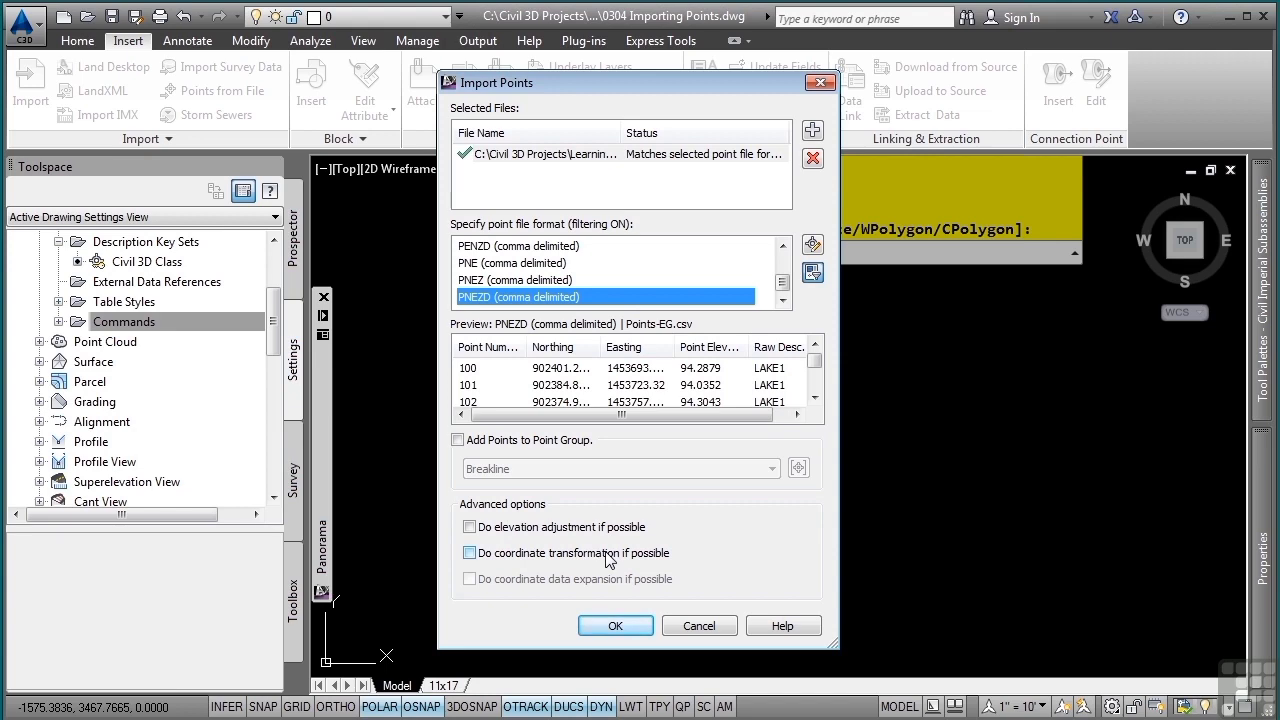
left_click(606, 624)
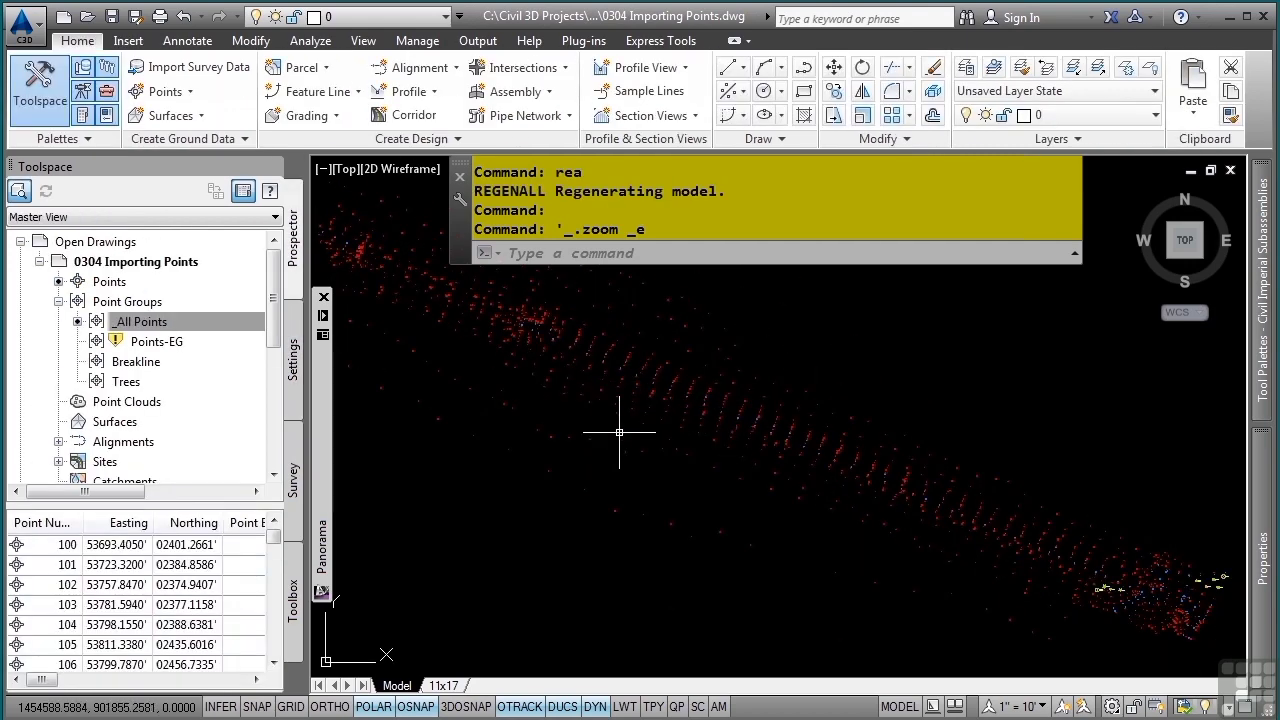
- Set the _All Points point group's point label style to Point#-Elevation-Description
scroll(690, 431, "up", 8)
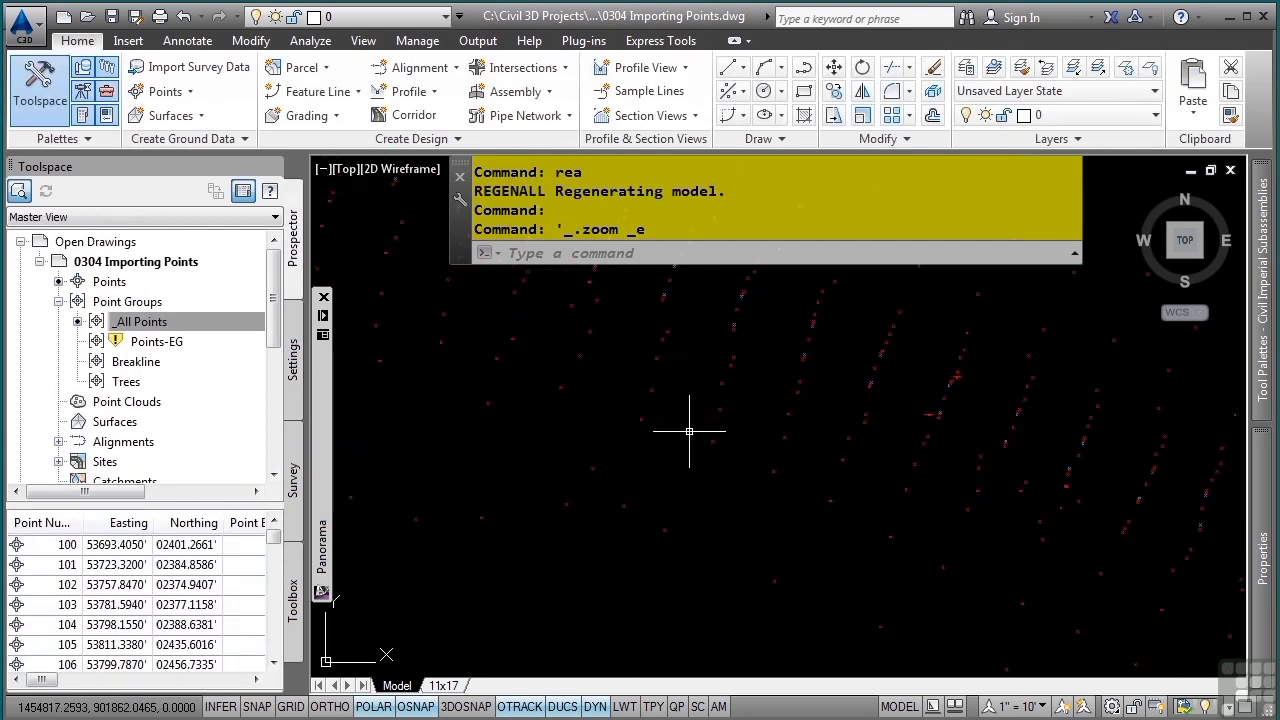
scroll(689, 431, "down", 8)
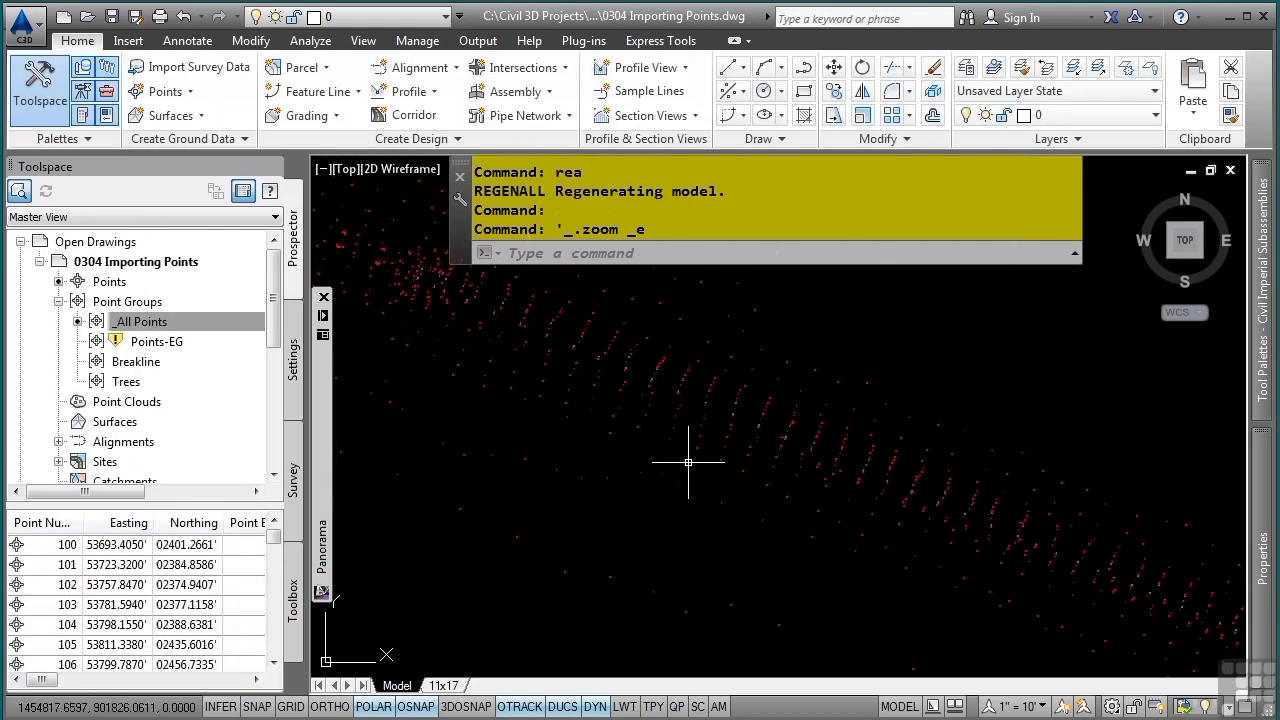
middle_click(750, 465)
middle_click(750, 465)
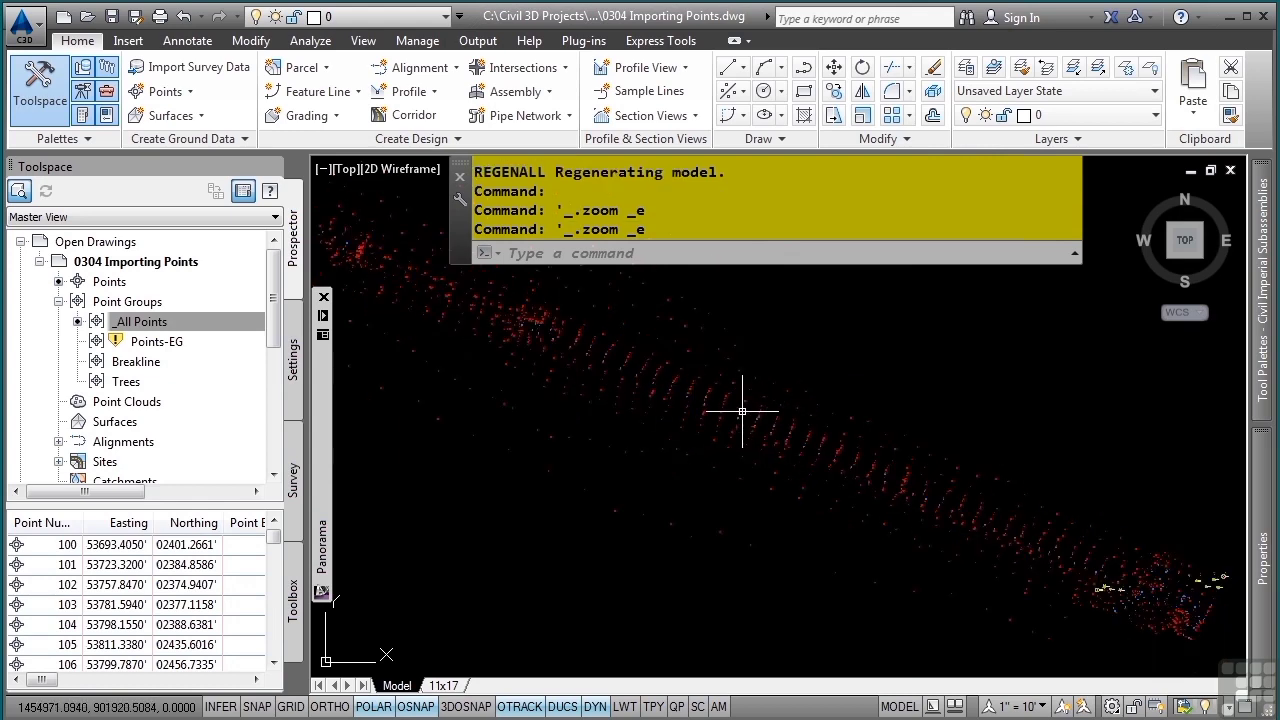
mouse_move(323, 533)
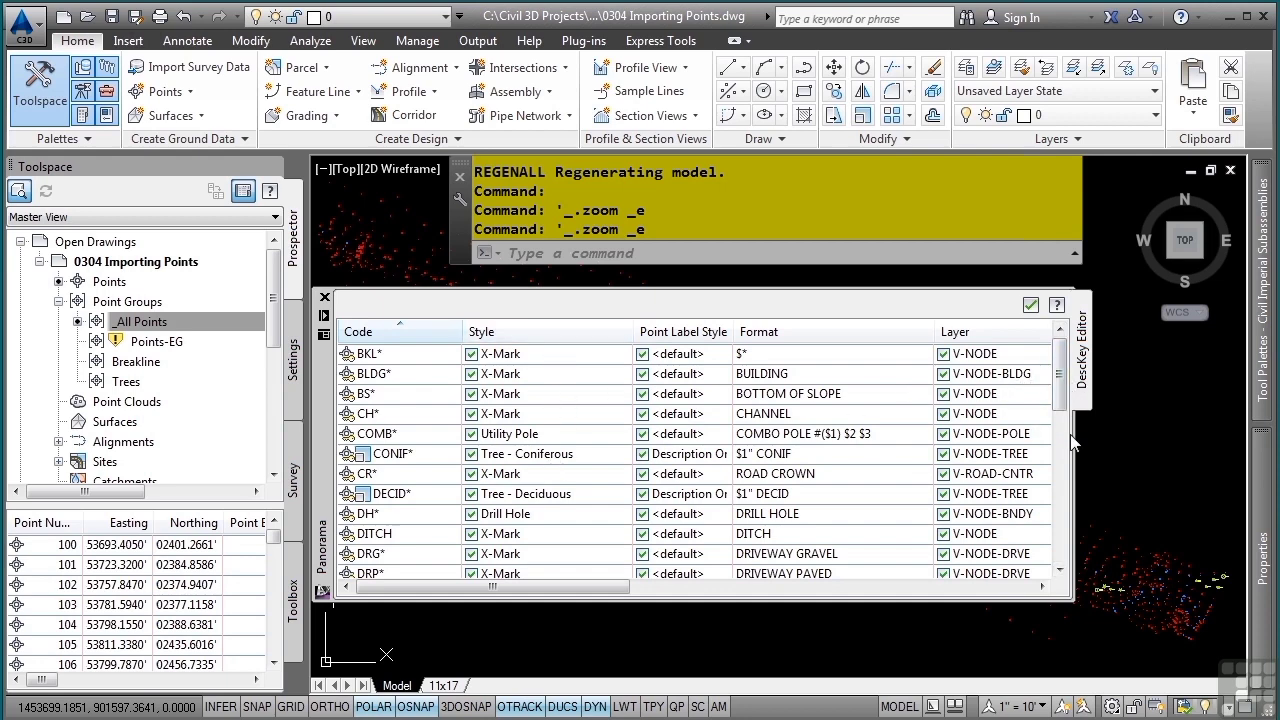
left_click_drag(1065, 397, 1067, 370)
right_click(174, 322)
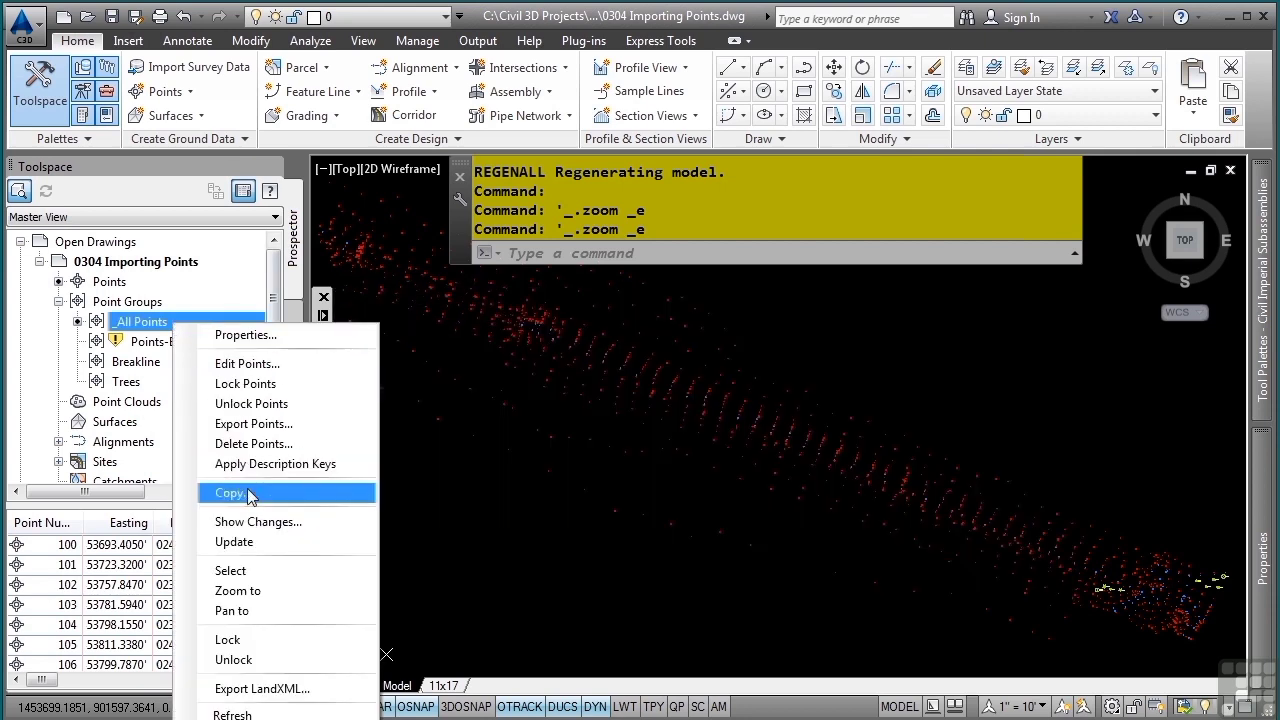
left_click(272, 341)
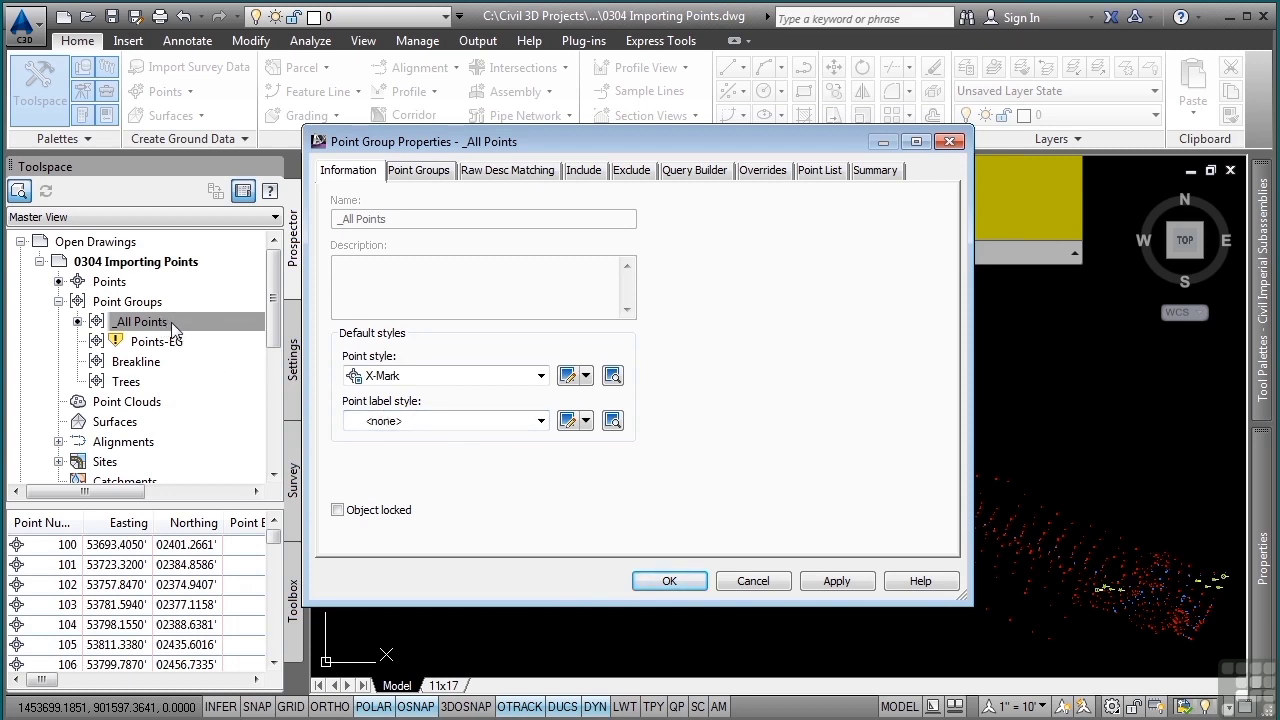
left_click(472, 430)
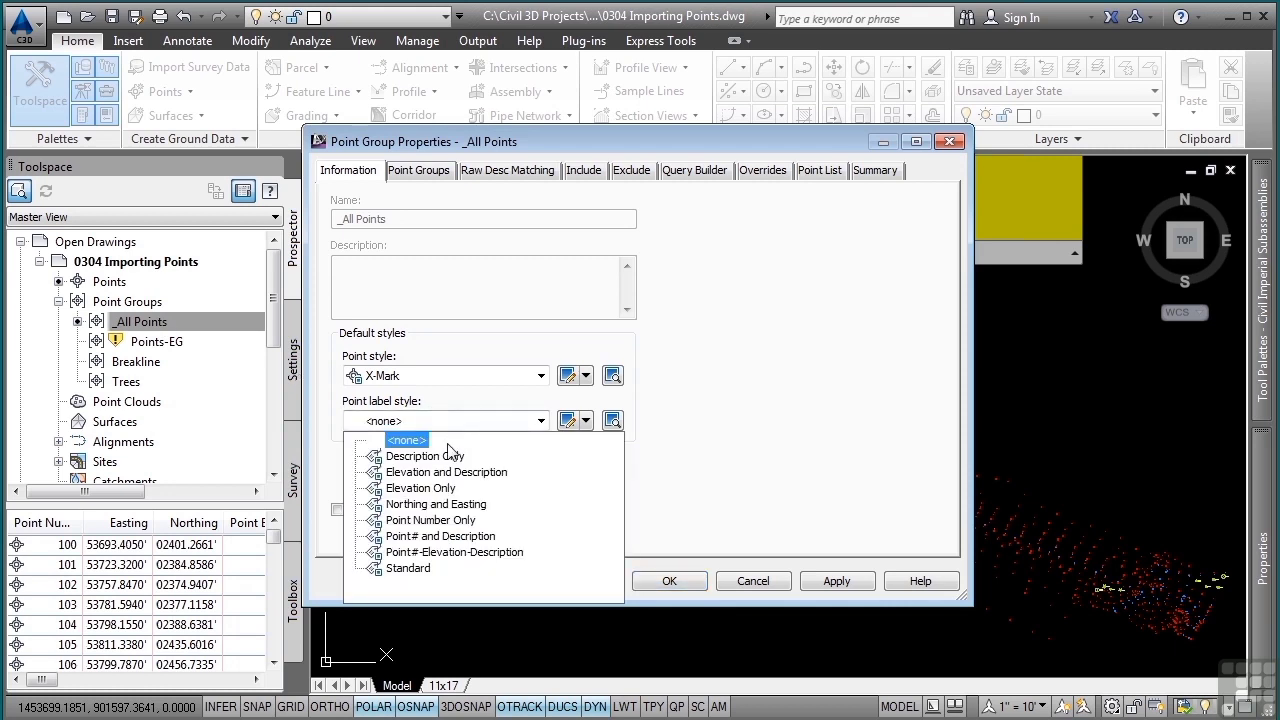
left_click(487, 552)
left_click(667, 580)
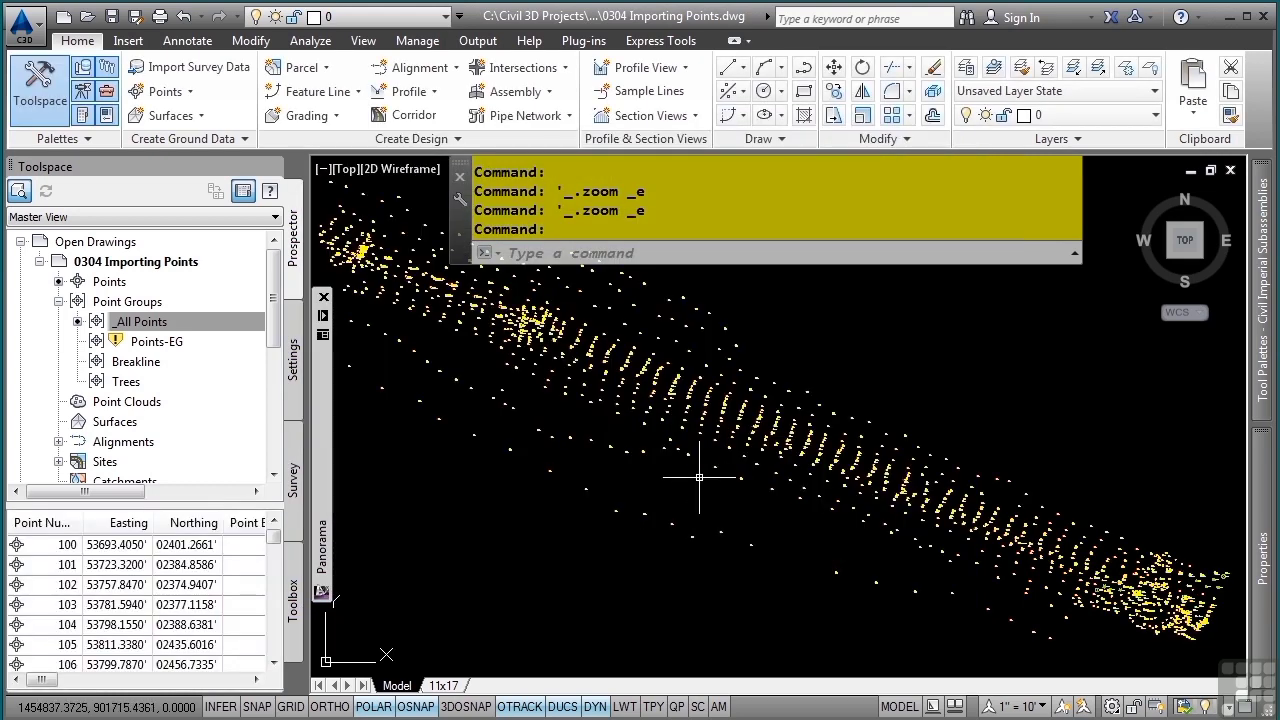
middle_click(670, 467)
middle_click(670, 467)
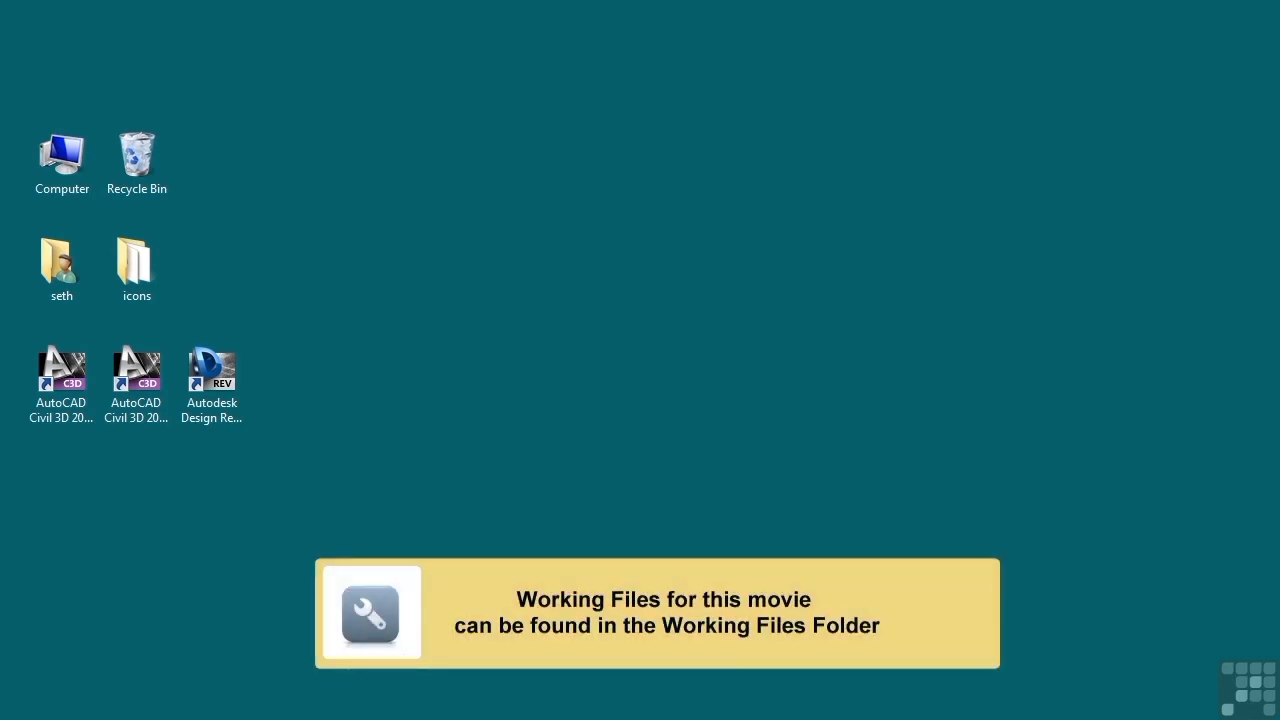
key("alt+Tab")
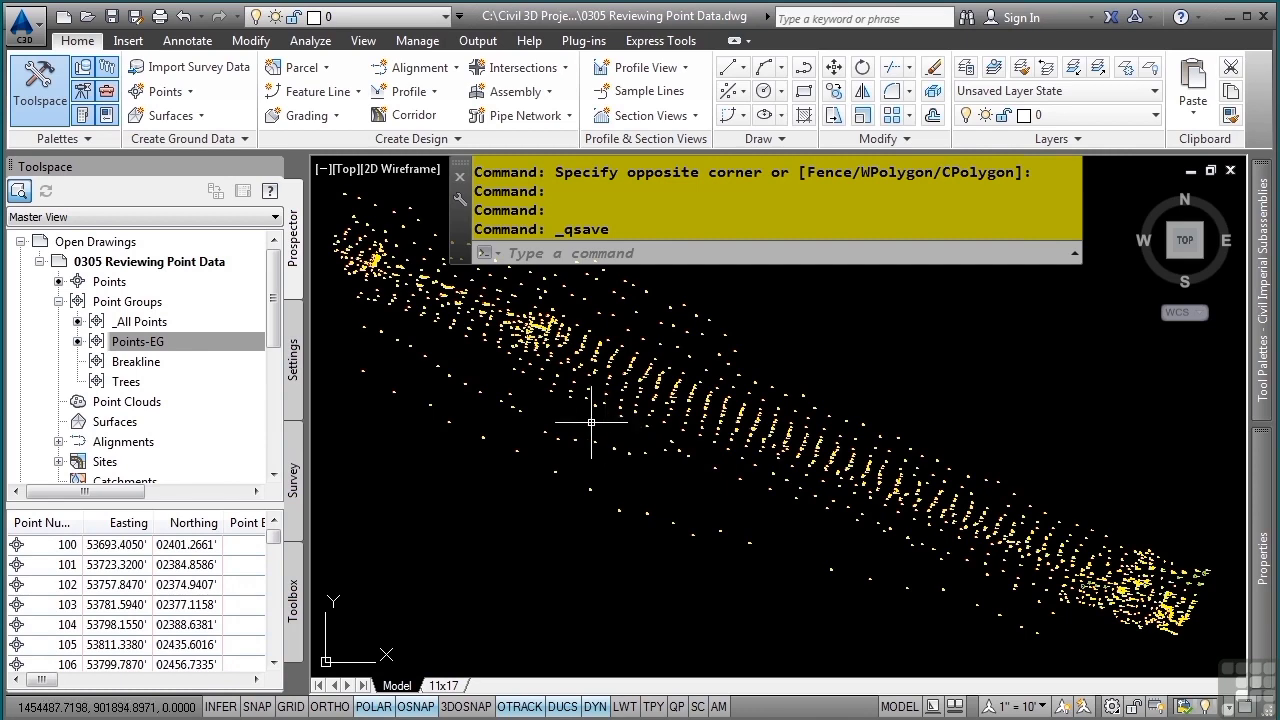
- Select the Points collection in Prospector and scroll through its point list
left_click(112, 341)
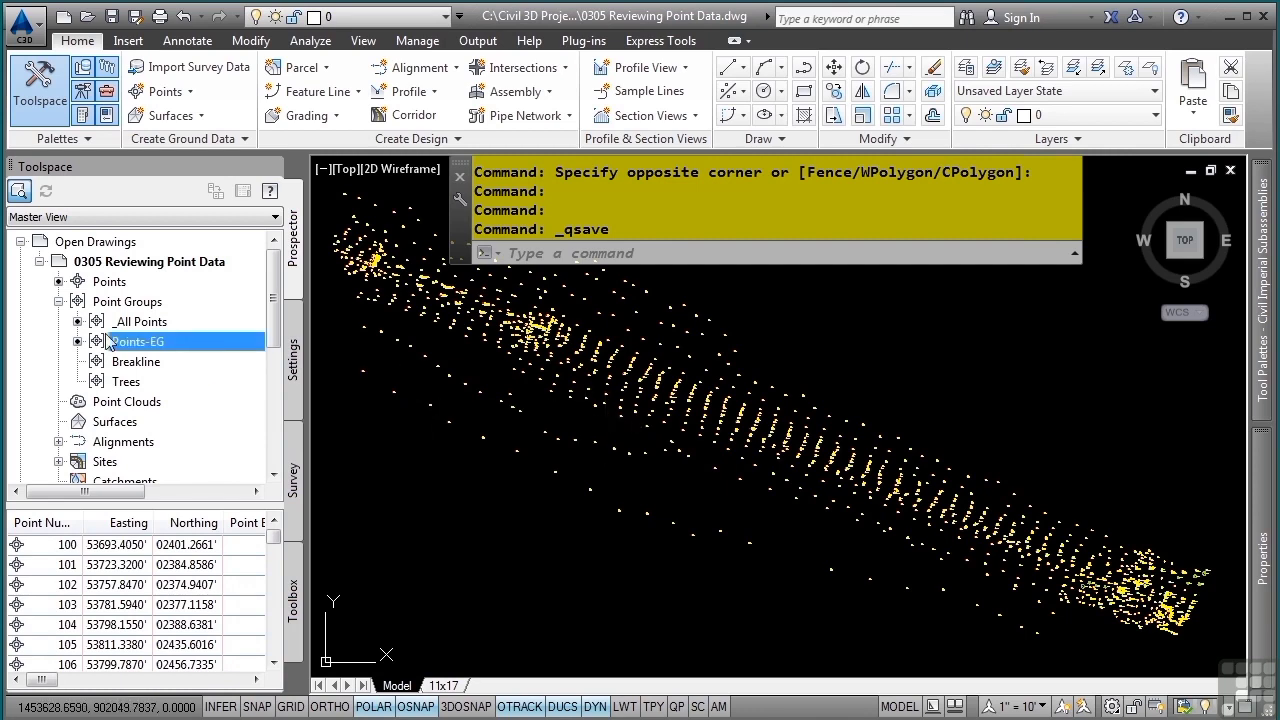
left_click(58, 301)
left_click(107, 283)
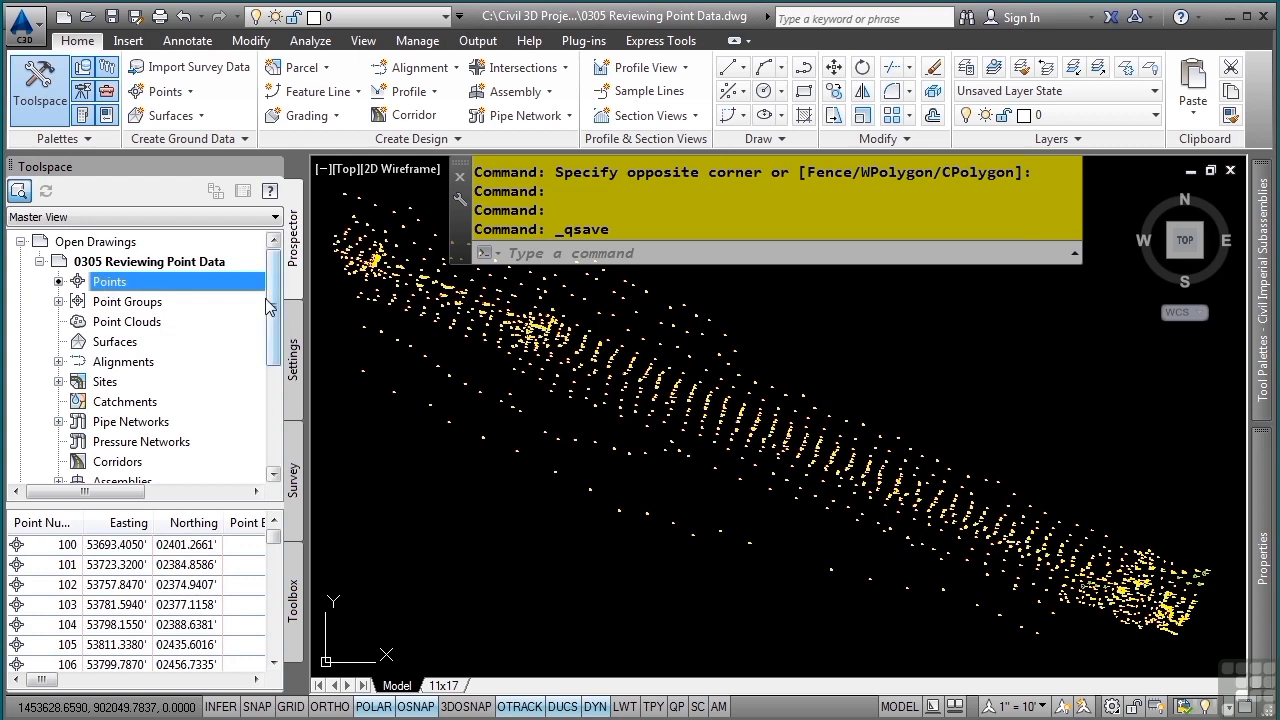
left_click(52, 564)
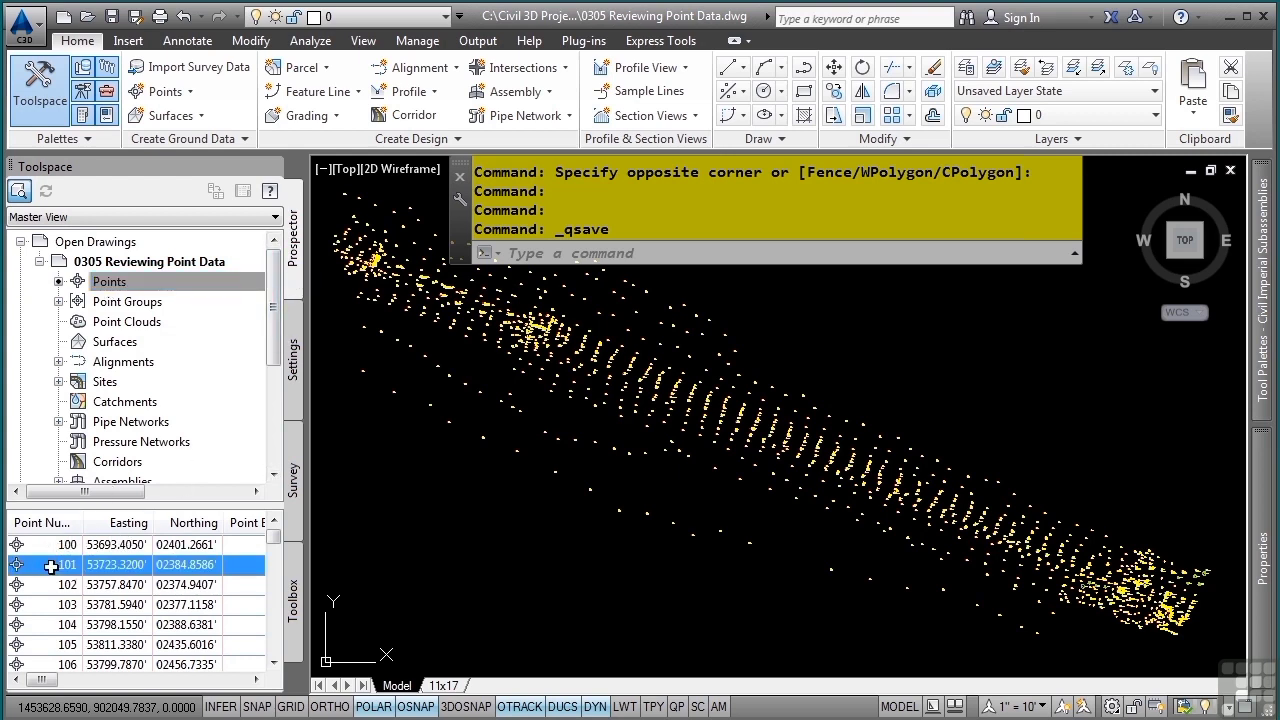
scroll(72, 605, "down", 2)
scroll(75, 612, "down", 7)
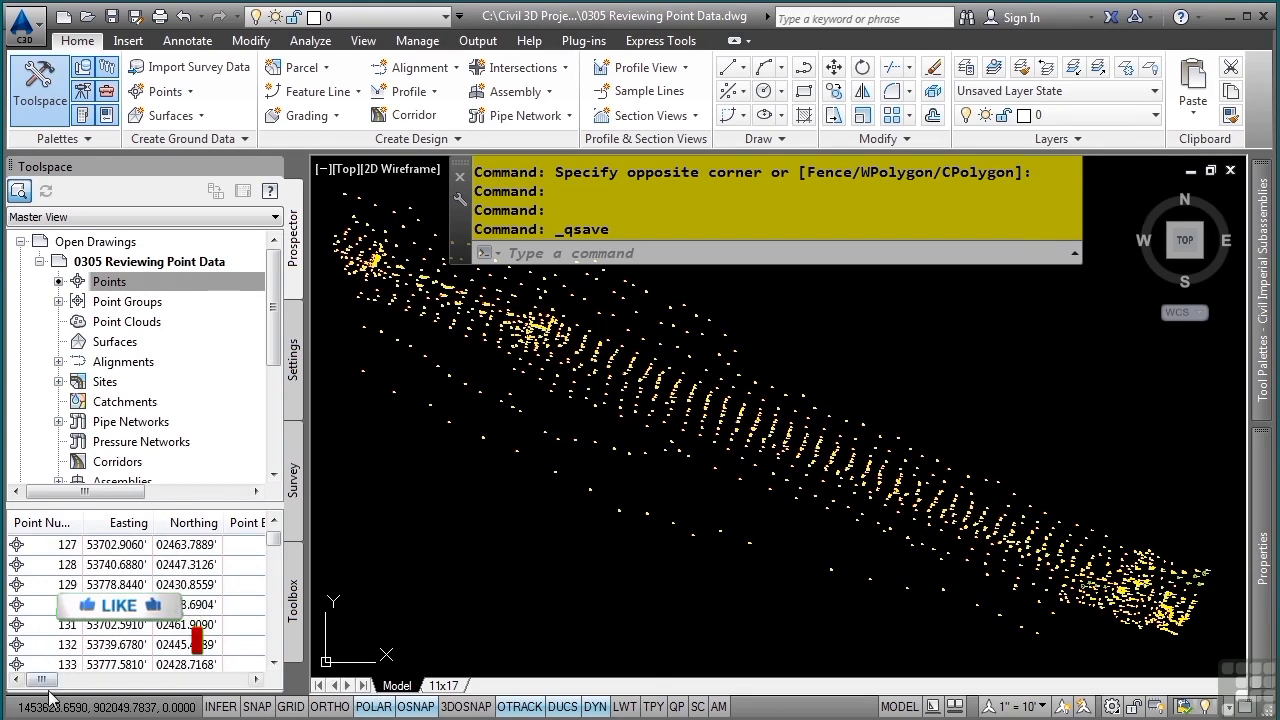
mouse_move(40, 679)
left_mouse_down()
mouse_move(153, 688)
mouse_move(40, 683)
left_mouse_up()
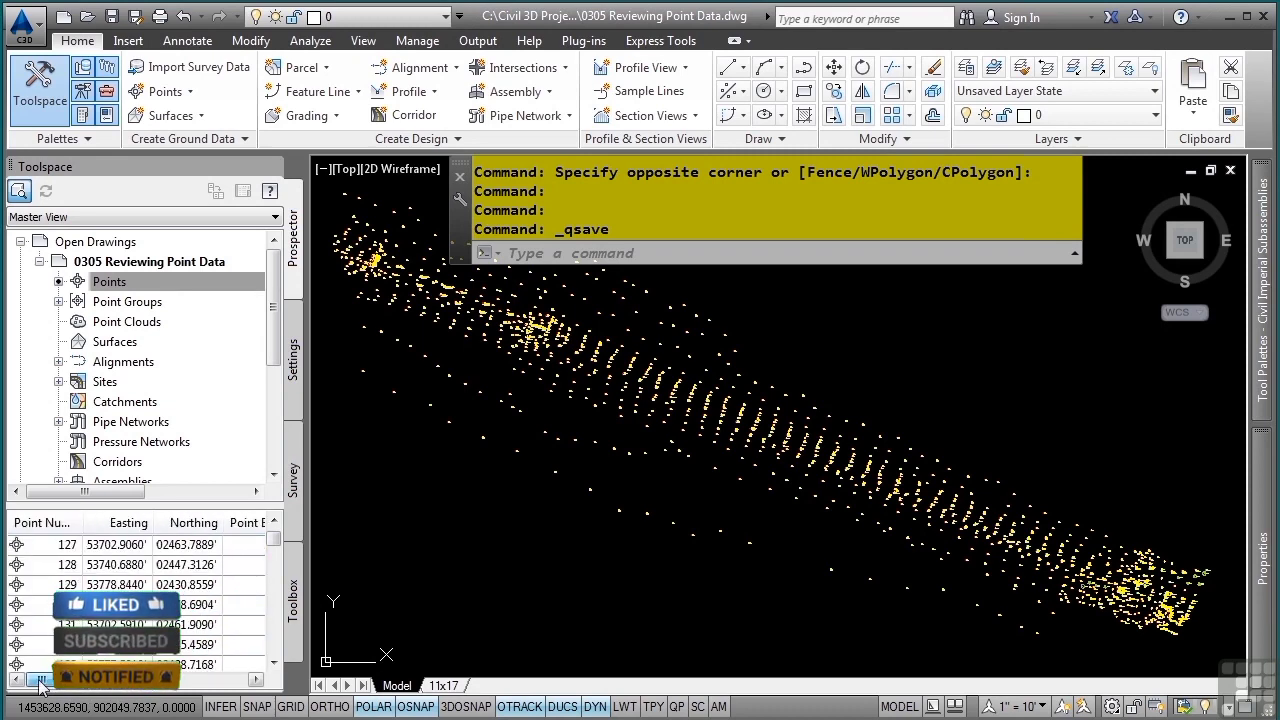
- Sort the point list by the Point Number, Easting and Point Elevation columns to review the values
left_click(58, 524)
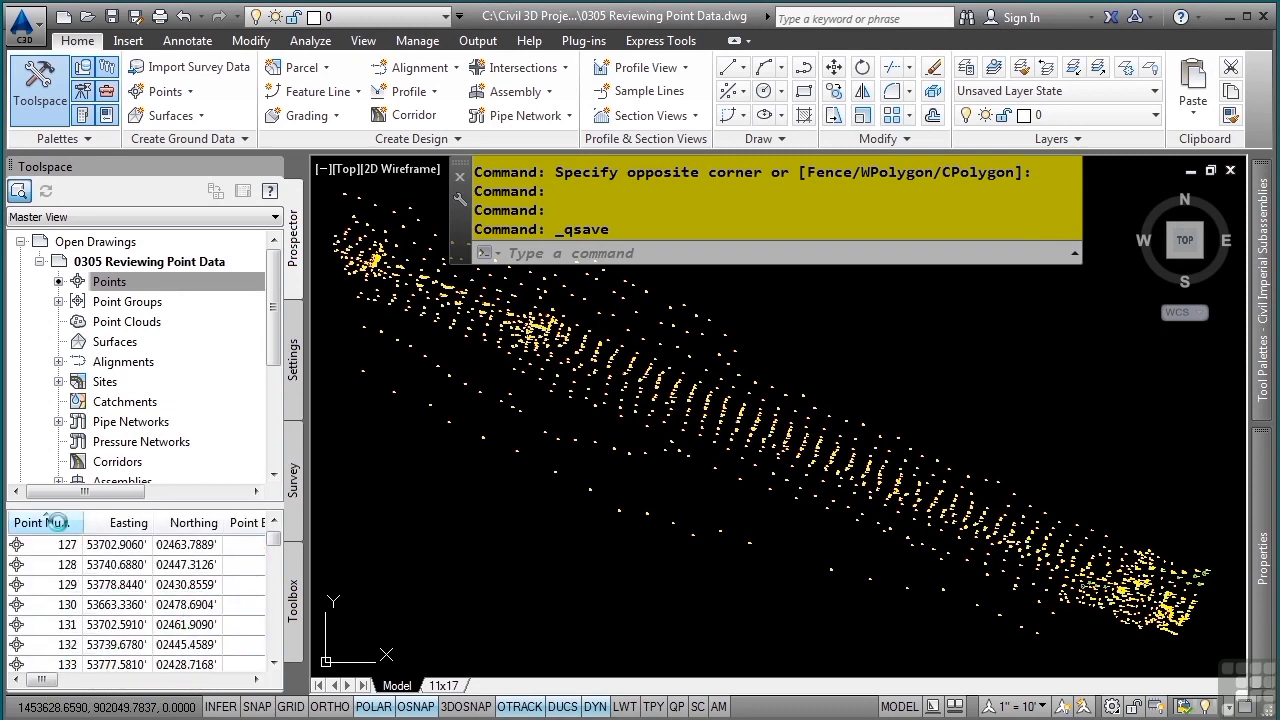
left_click(126, 522)
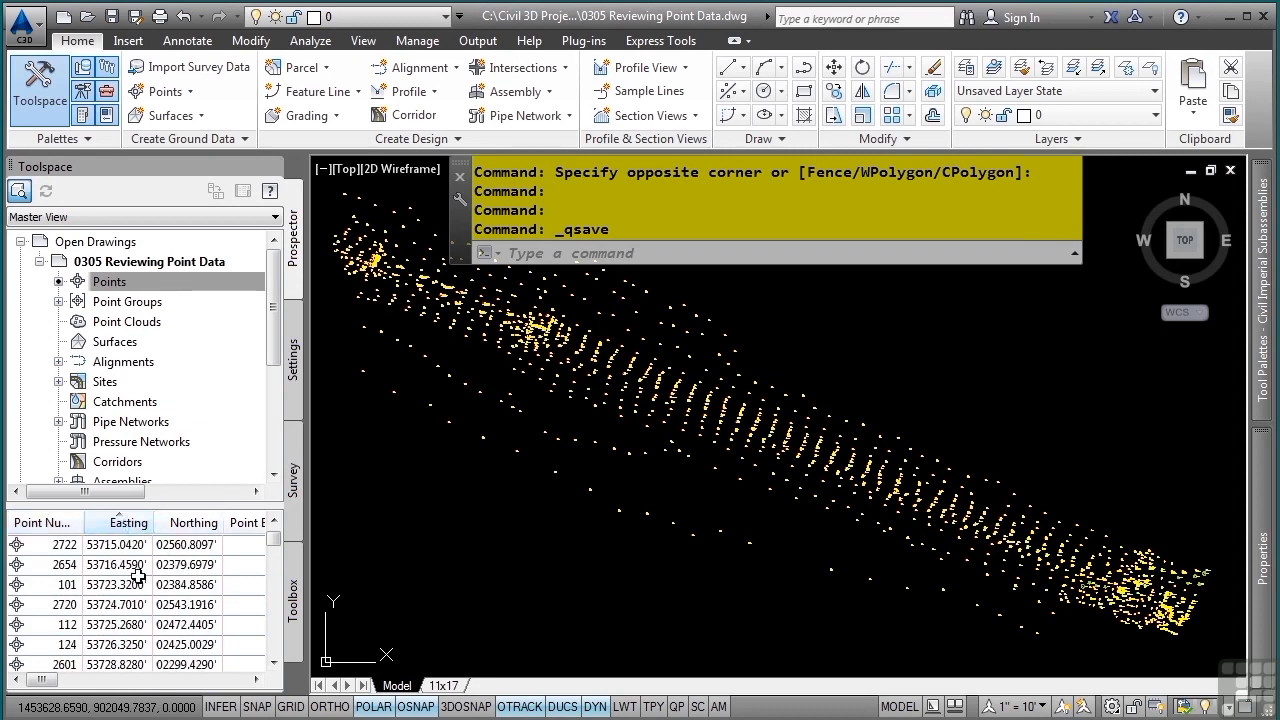
right_click(173, 523)
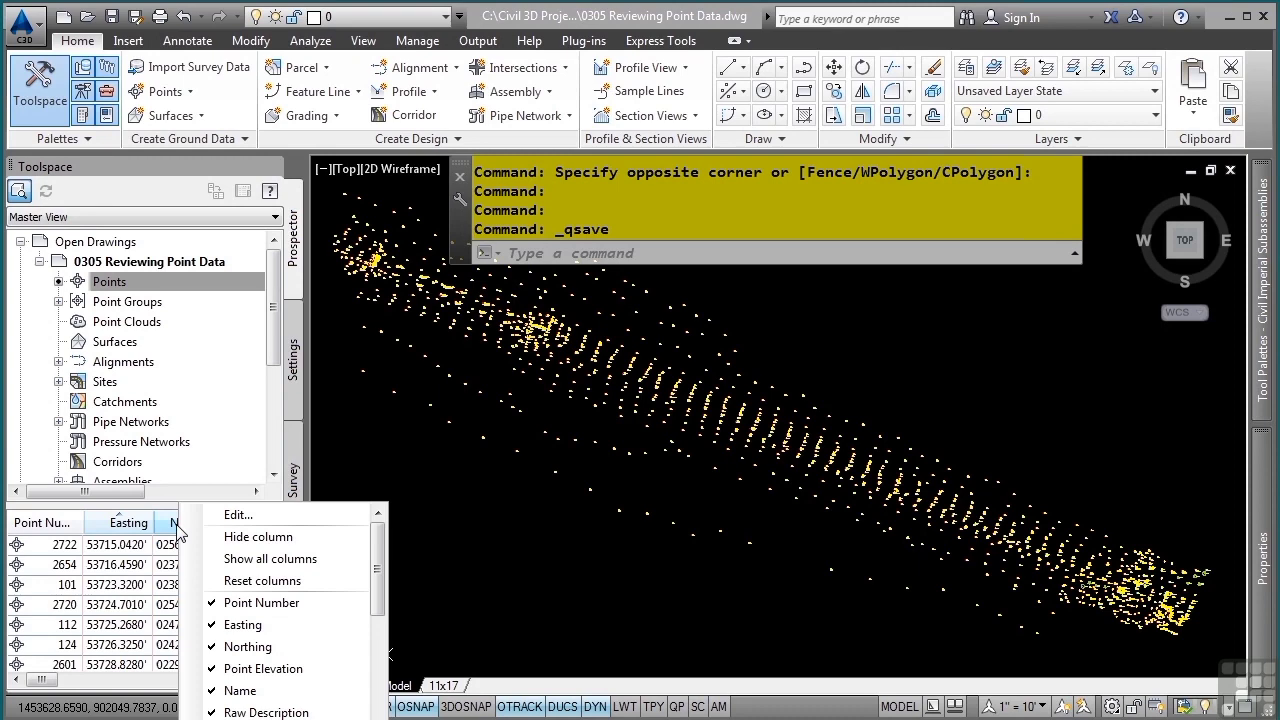
left_click(47, 683)
left_click_drag(47, 683, 65, 683)
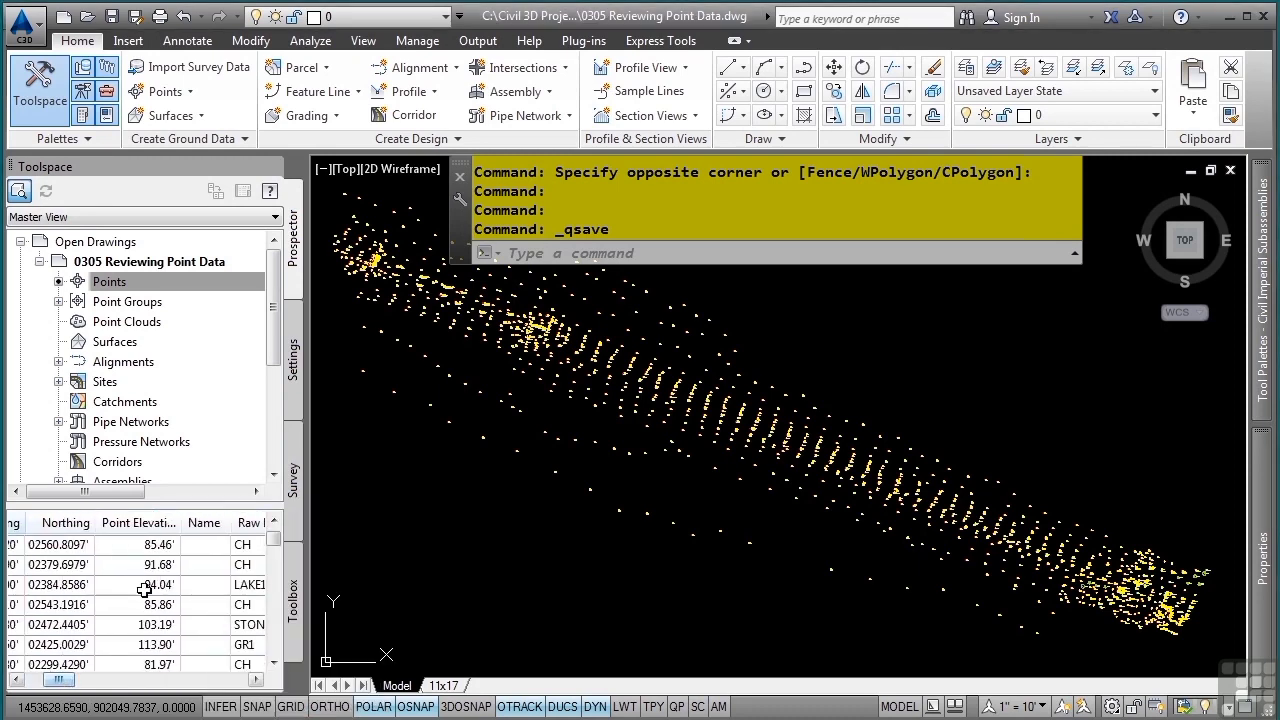
left_click(155, 528)
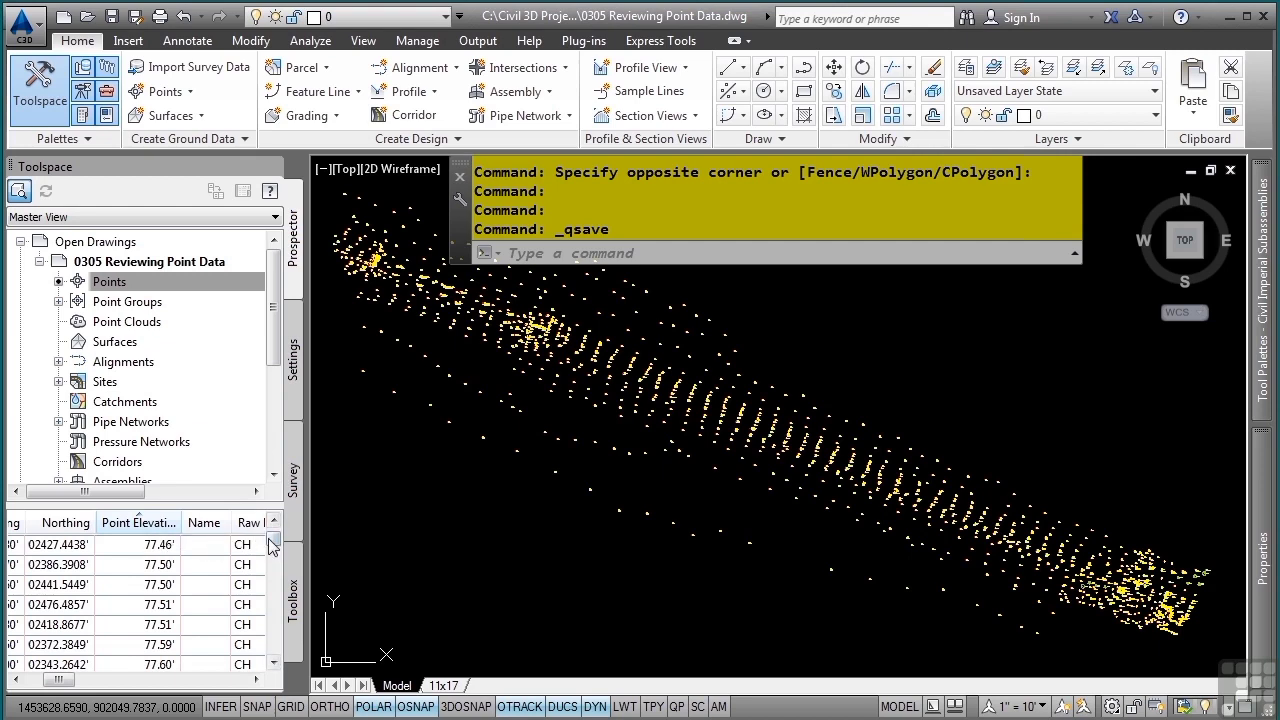
mouse_move(270, 545)
left_mouse_down()
mouse_move(262, 668)
mouse_move(273, 538)
left_mouse_up()
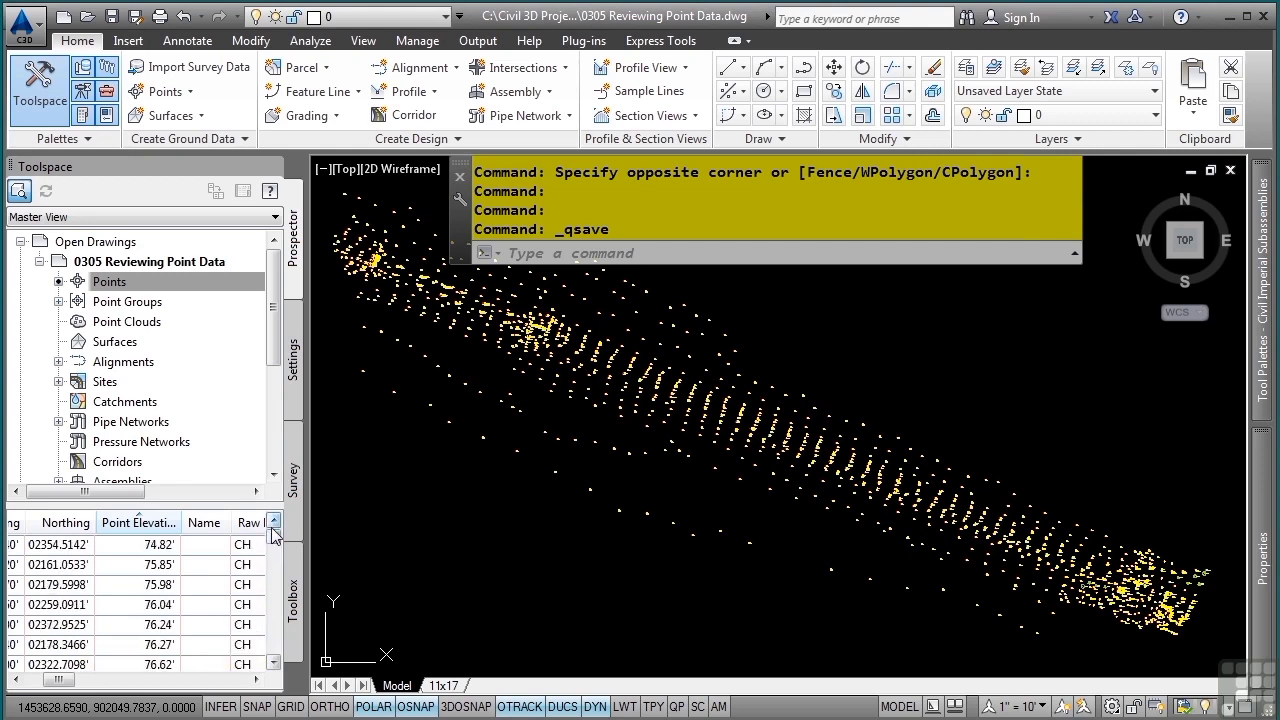
left_click_drag(60, 680, 42, 680)
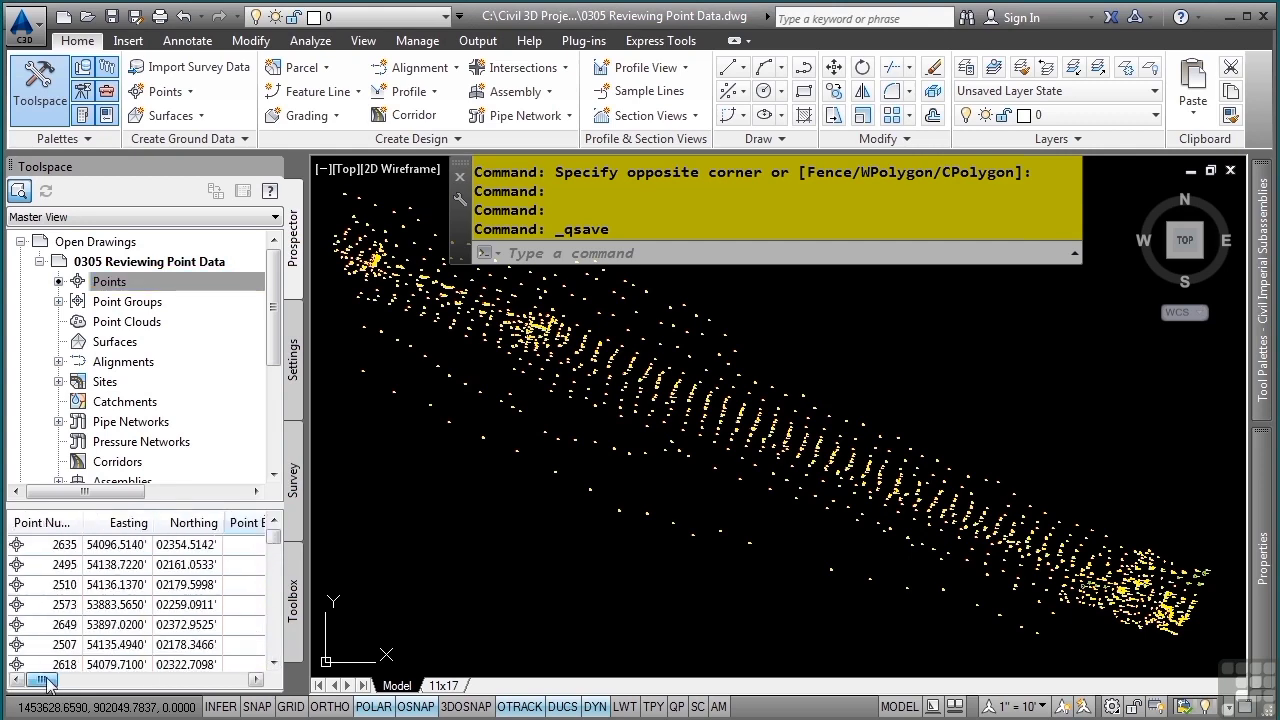
left_click(45, 522)
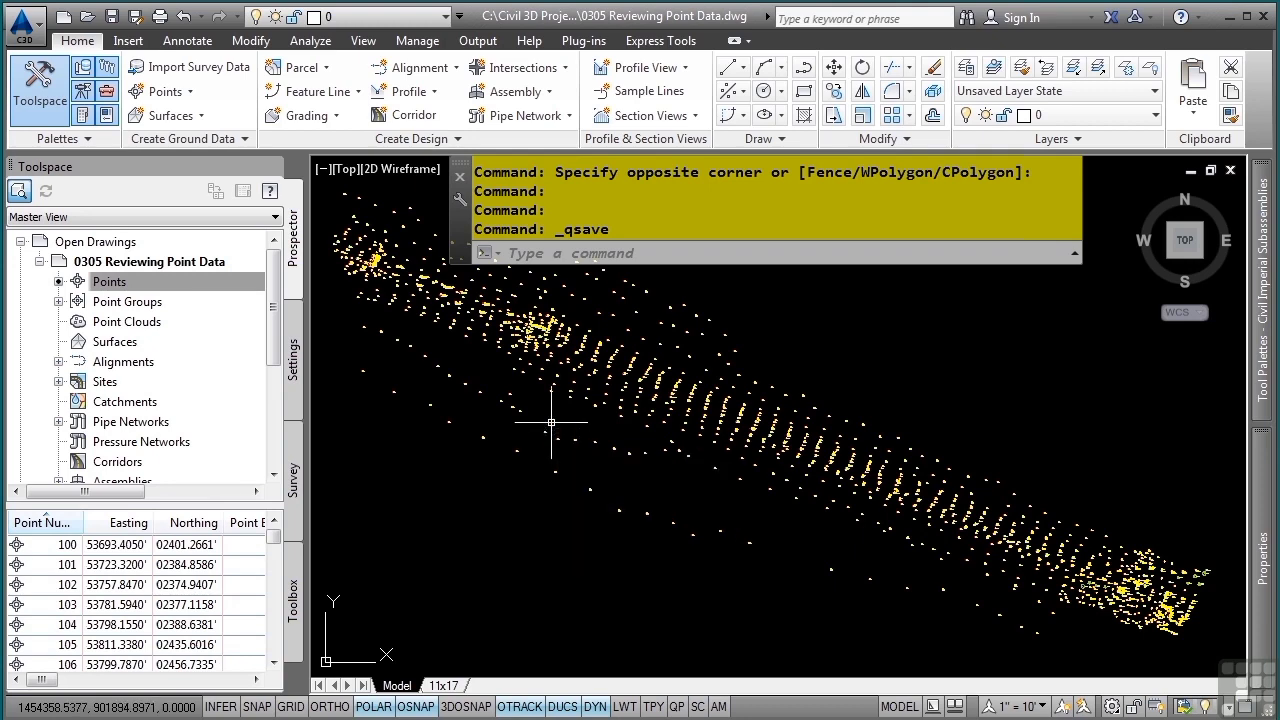
- Select several points in the drawing, including point 2522 and the tree points, and open them in the point editor
scroll(464, 300, "up", 8)
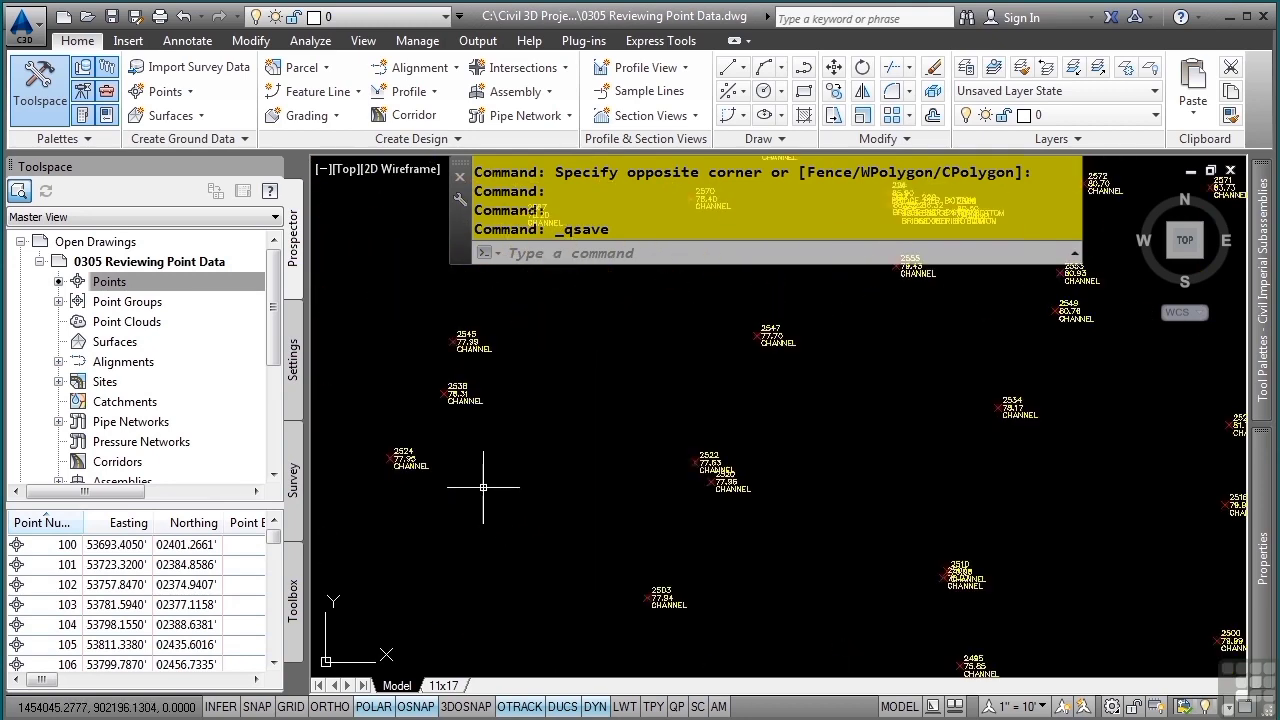
left_click(843, 447)
scroll(479, 313, "down", 8)
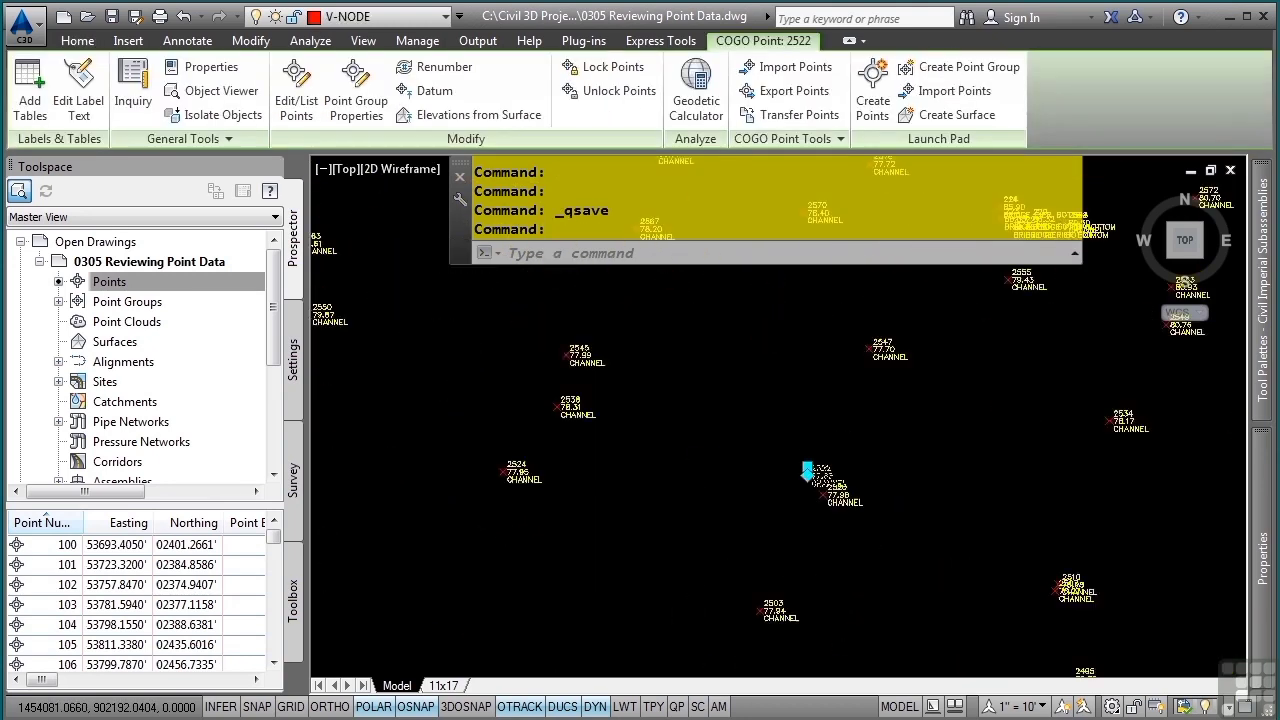
scroll(757, 457, "up", 8)
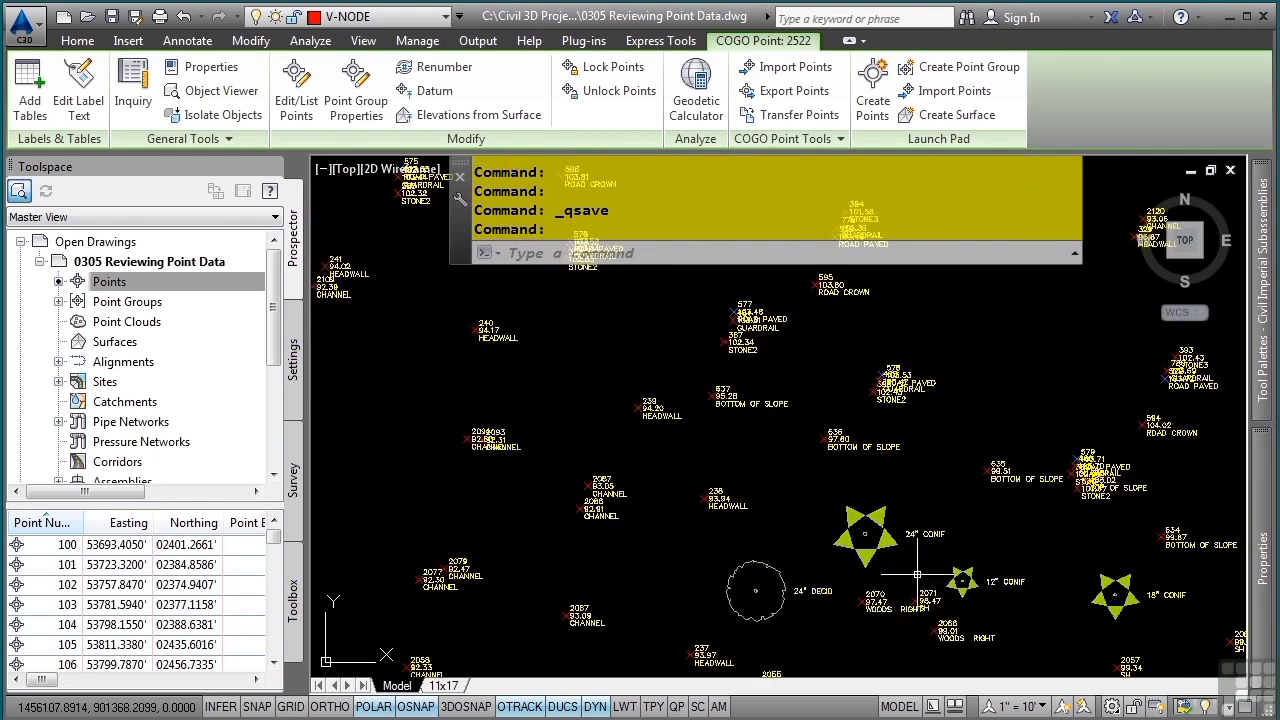
left_click(898, 549)
left_click(799, 610)
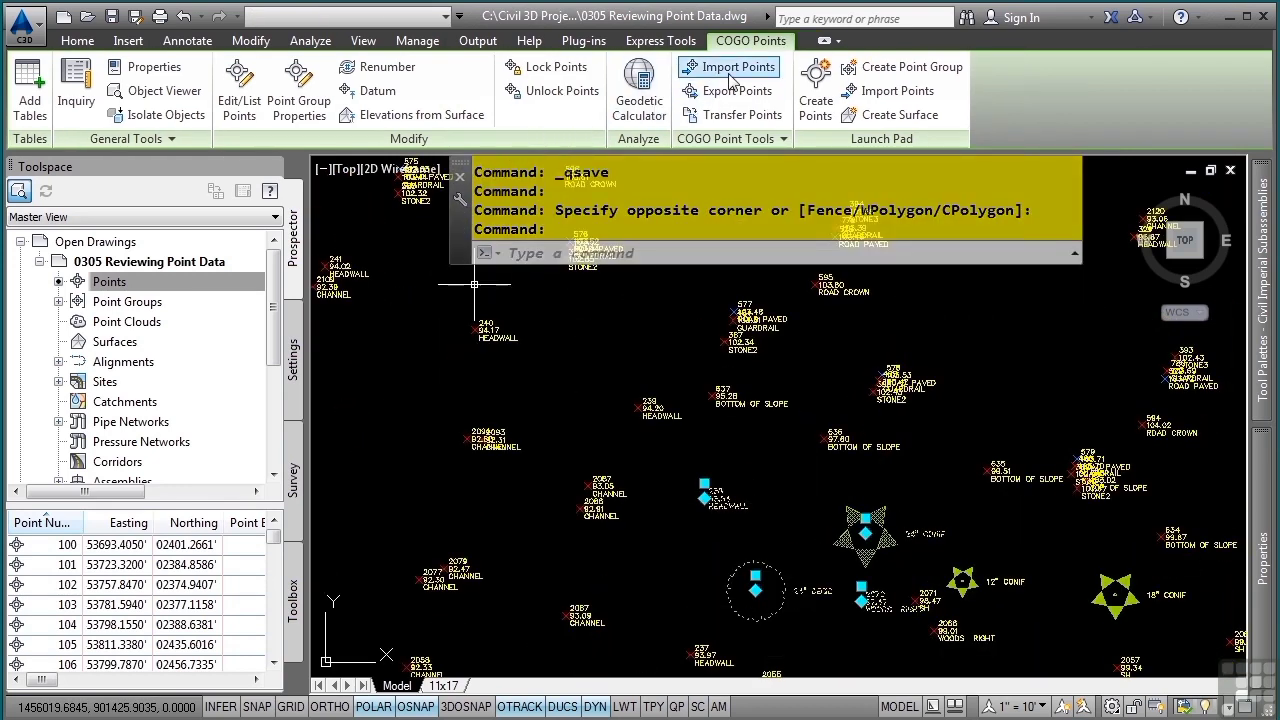
left_click(239, 88)
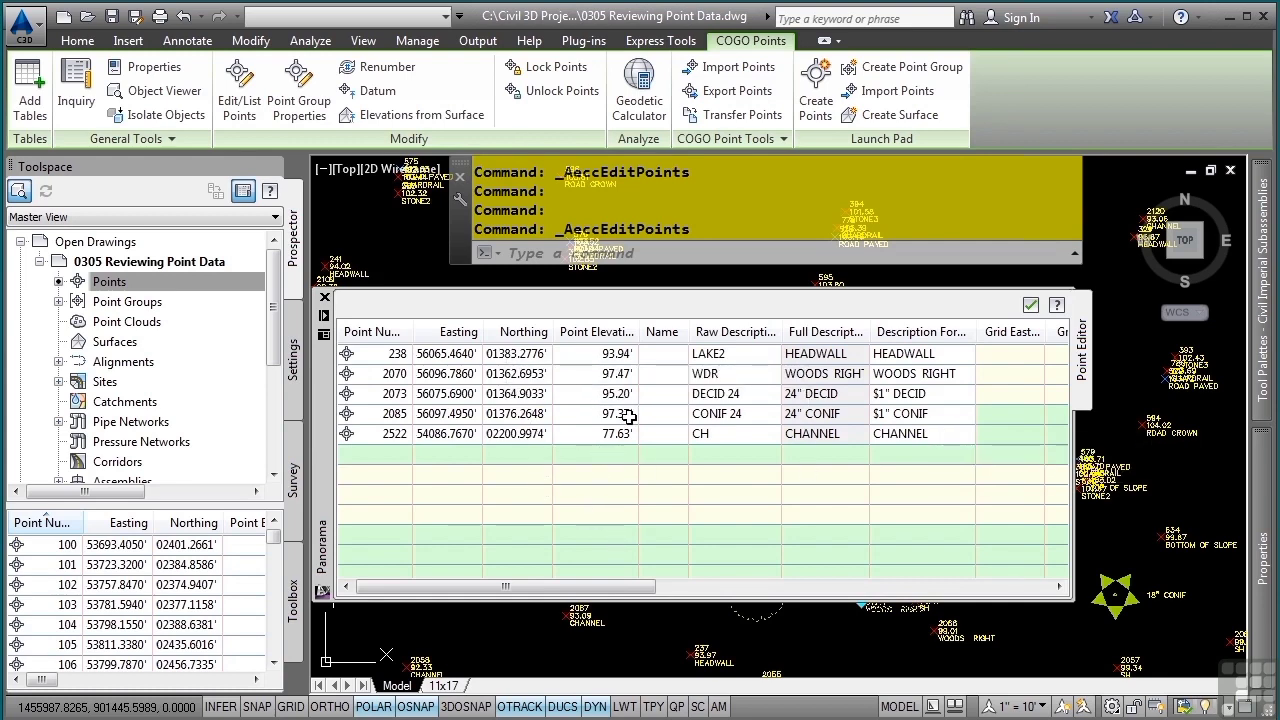
- Select rows in the point editor, picking points 2070 and 2522 together
left_click_drag(630, 496, 428, 360)
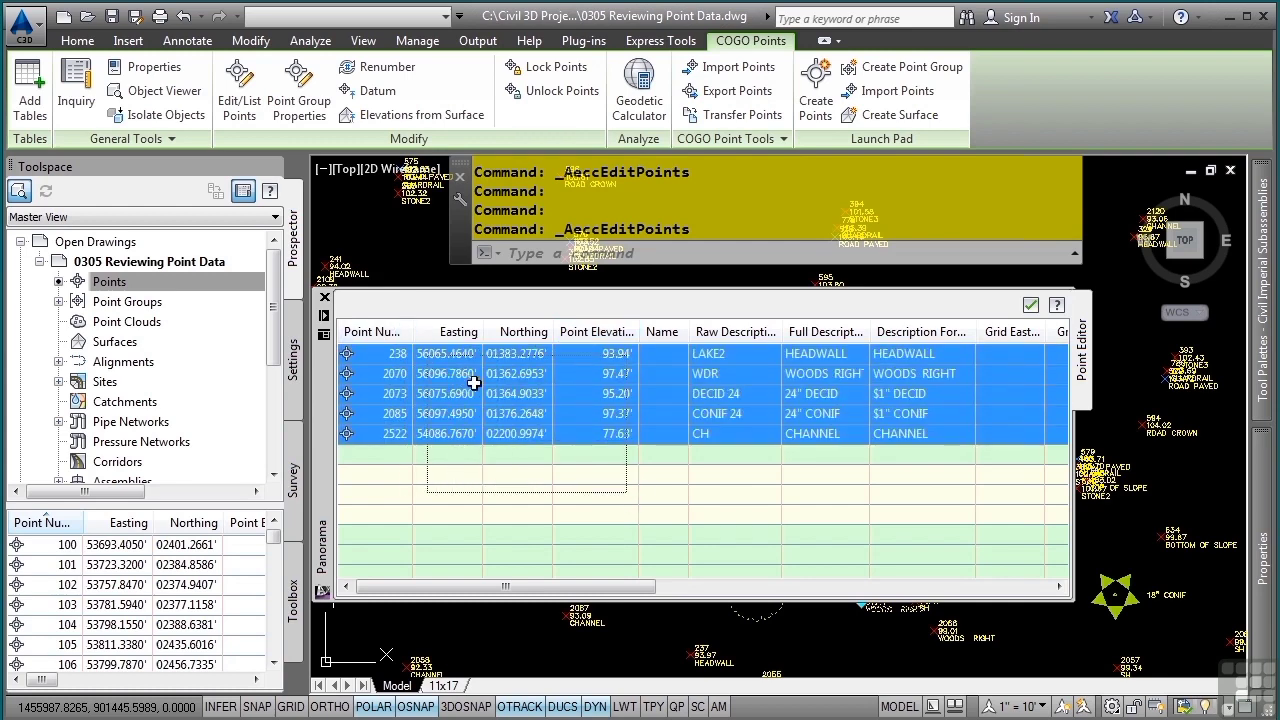
left_click(390, 373)
left_click(390, 373)
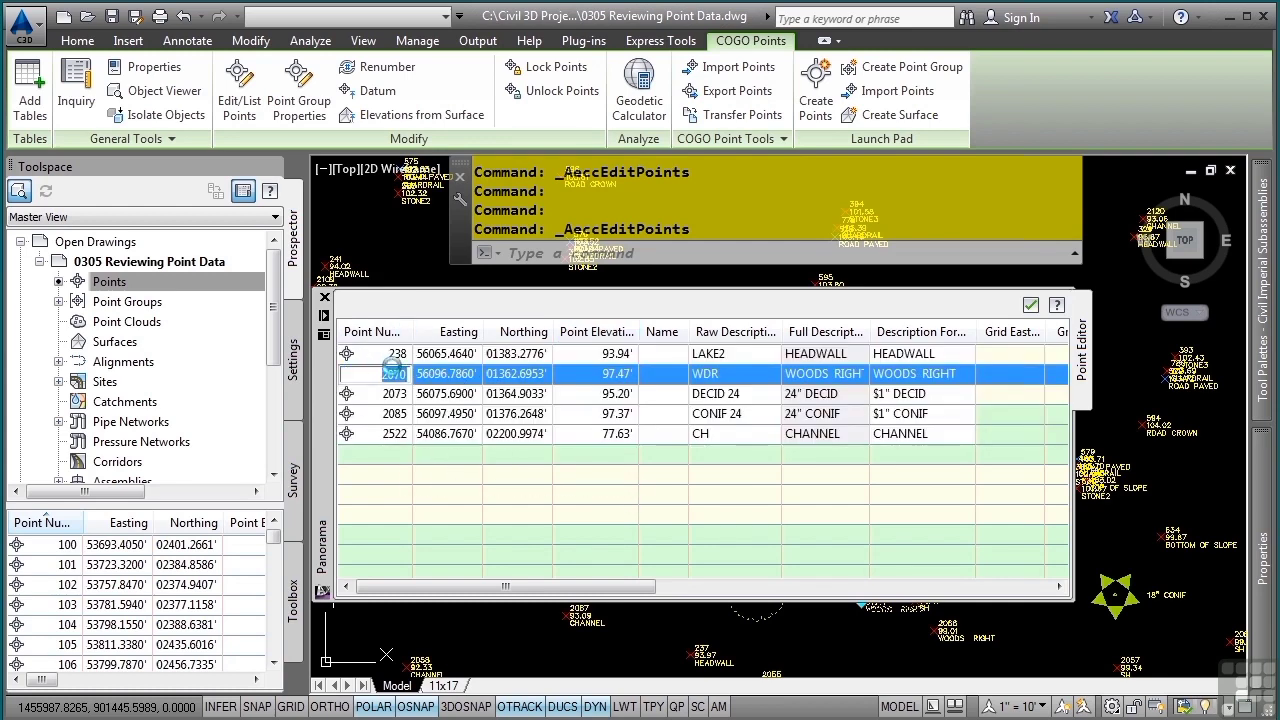
left_click(385, 433, "ctrl")
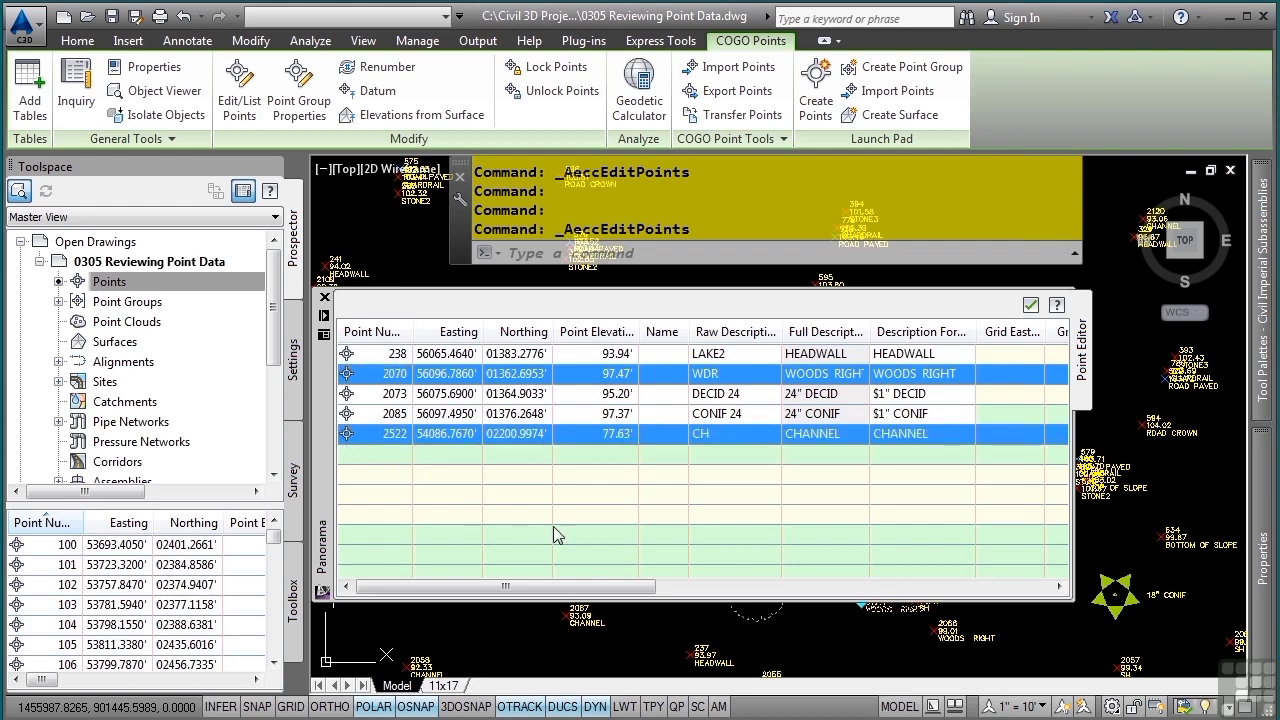
left_click(590, 510)
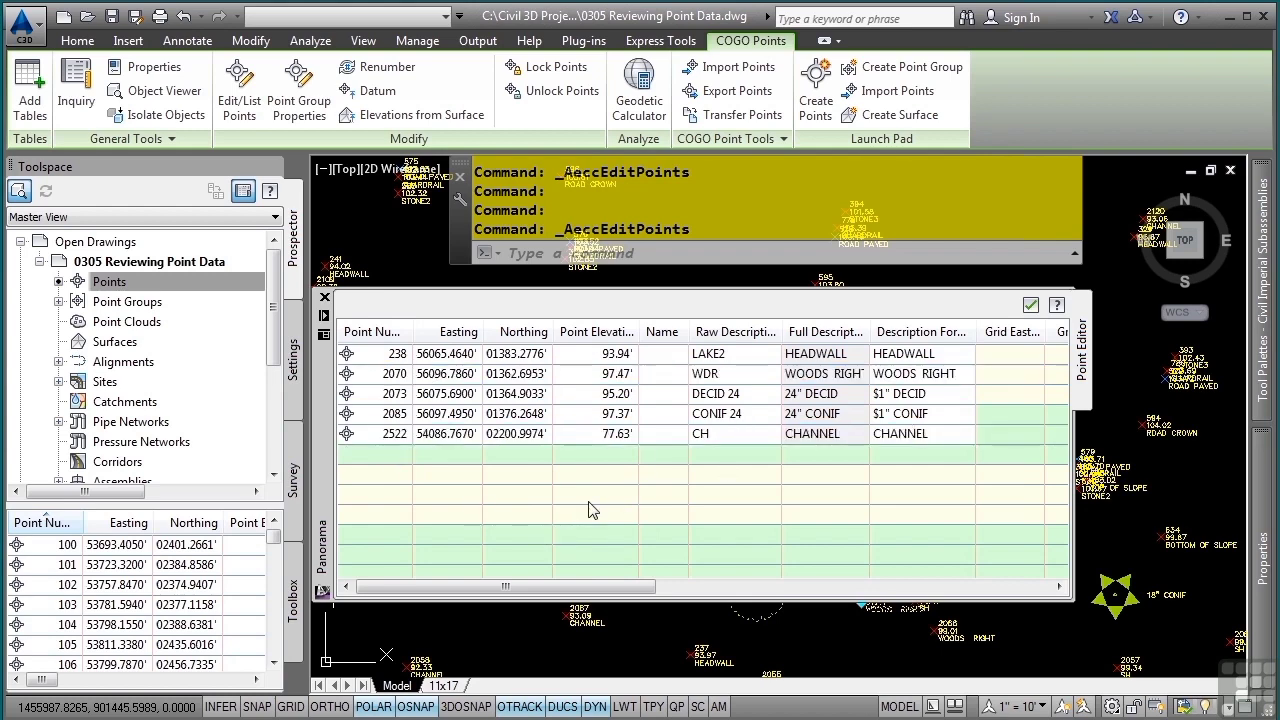
- Zoom the drawing to point 238 from that point's row in the point editor
left_click(394, 362)
right_click(394, 362)
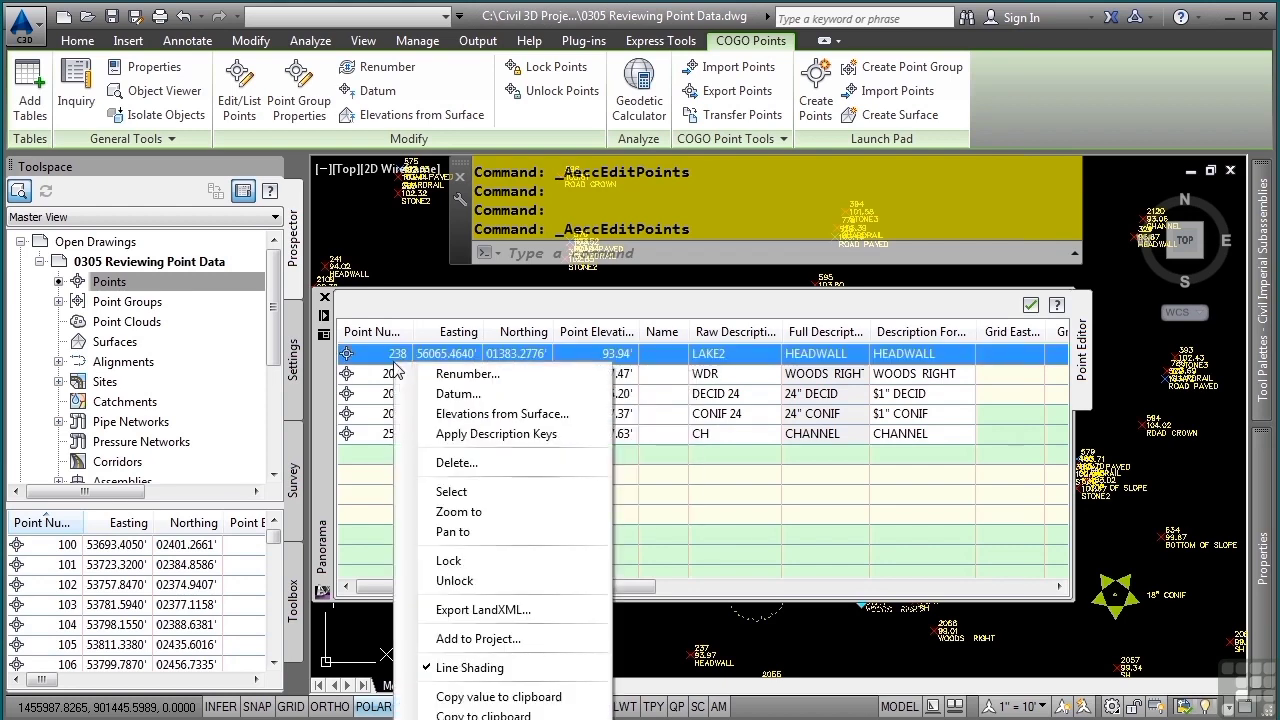
left_click(500, 518)
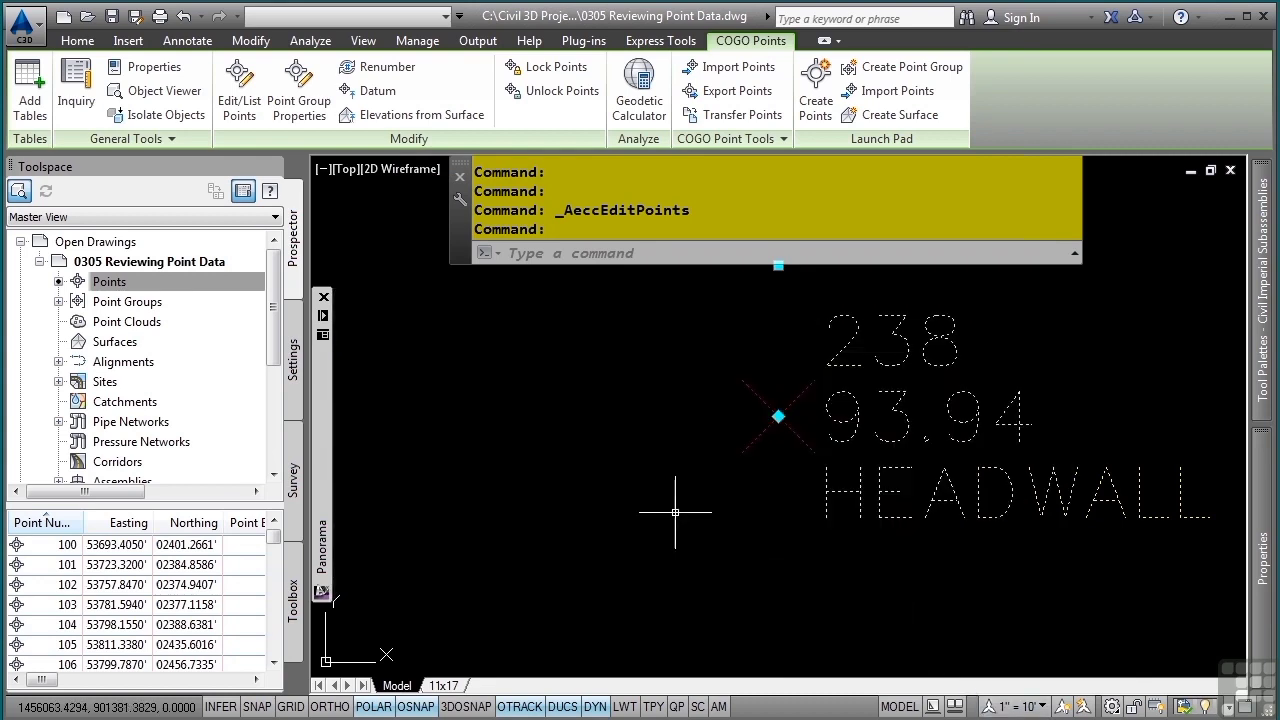
- Scroll the point editor across to its remaining columns and open the column visibility list
mouse_move(323, 475)
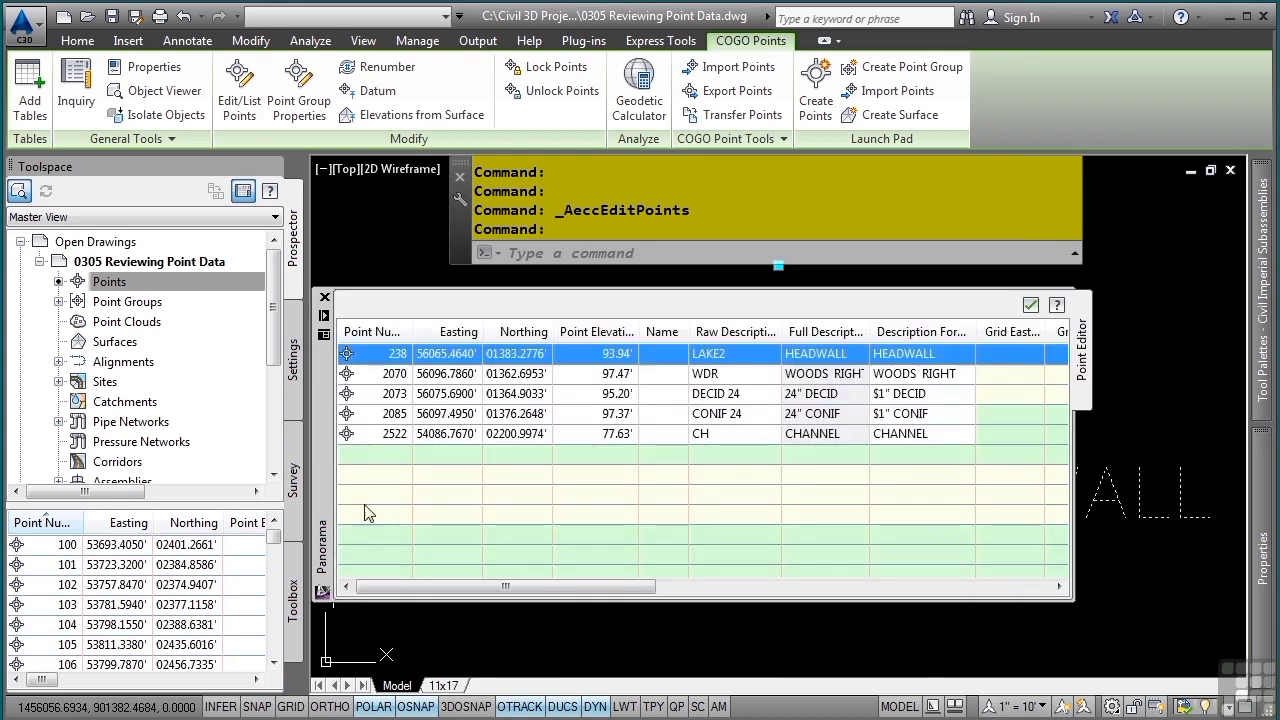
left_click_drag(426, 590, 842, 624)
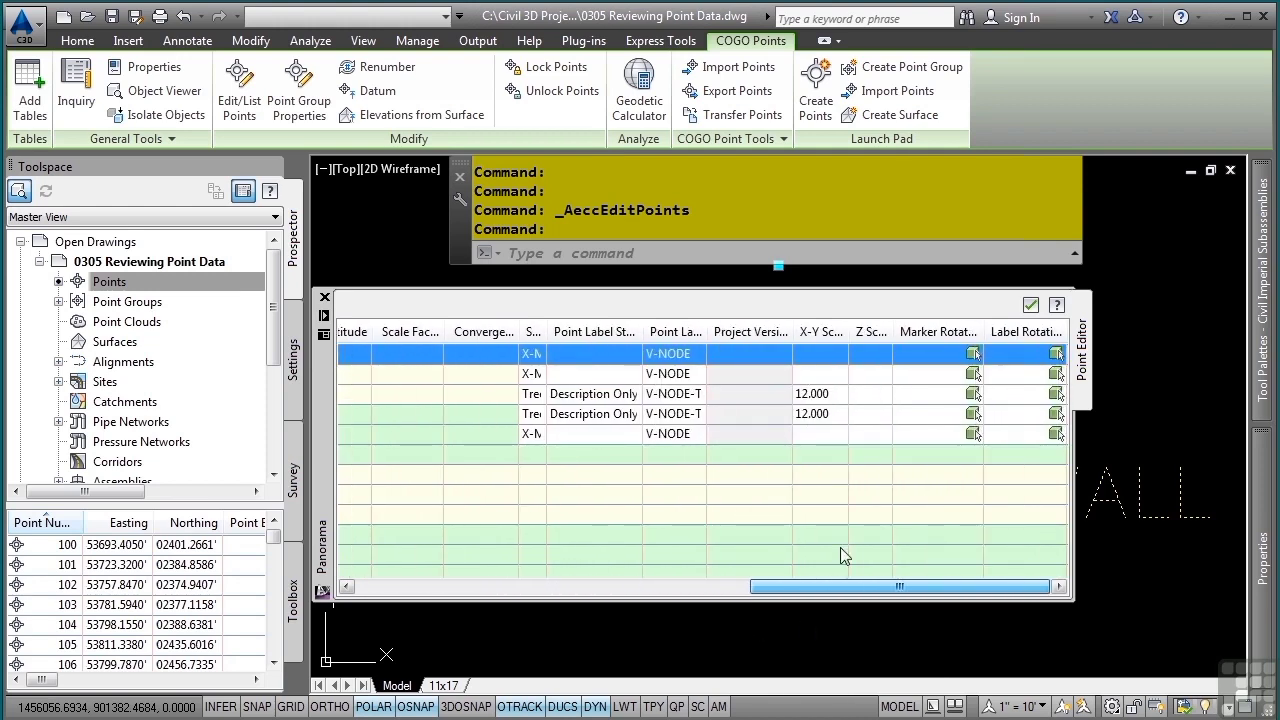
right_click(771, 333)
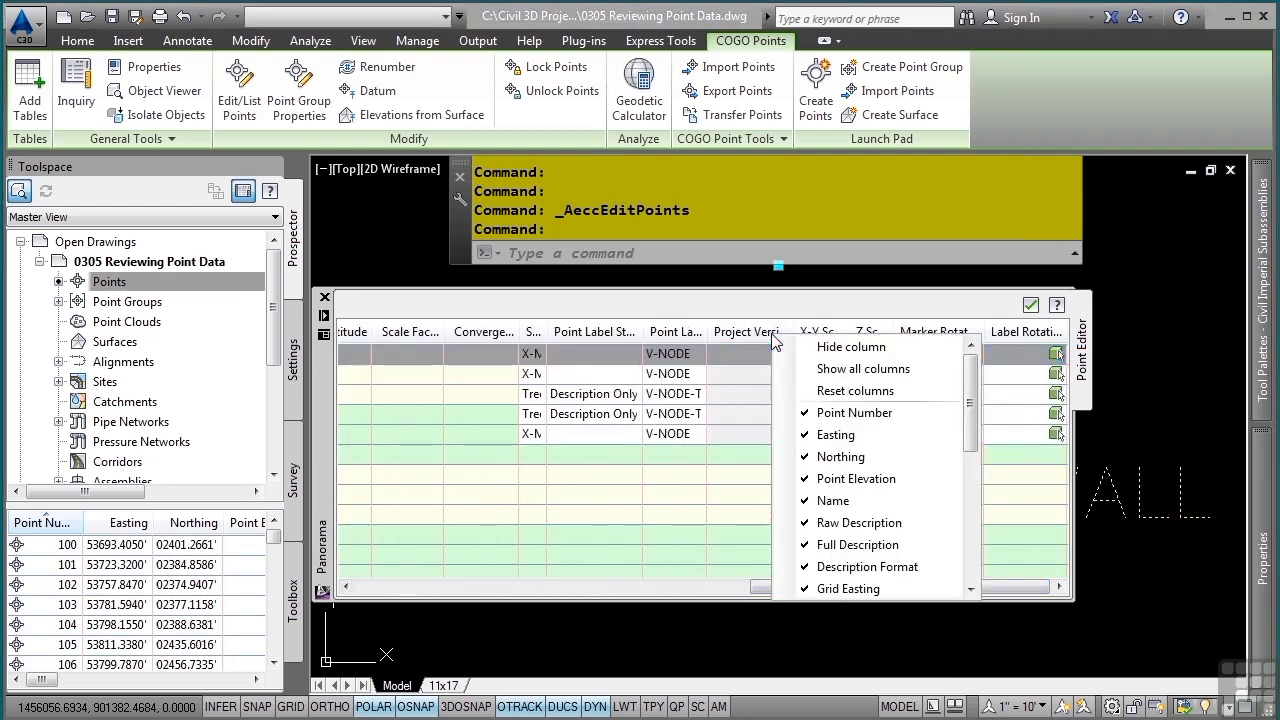
mouse_move(971, 409)
left_mouse_down()
mouse_move(970, 523)
mouse_move(979, 409)
left_mouse_up()
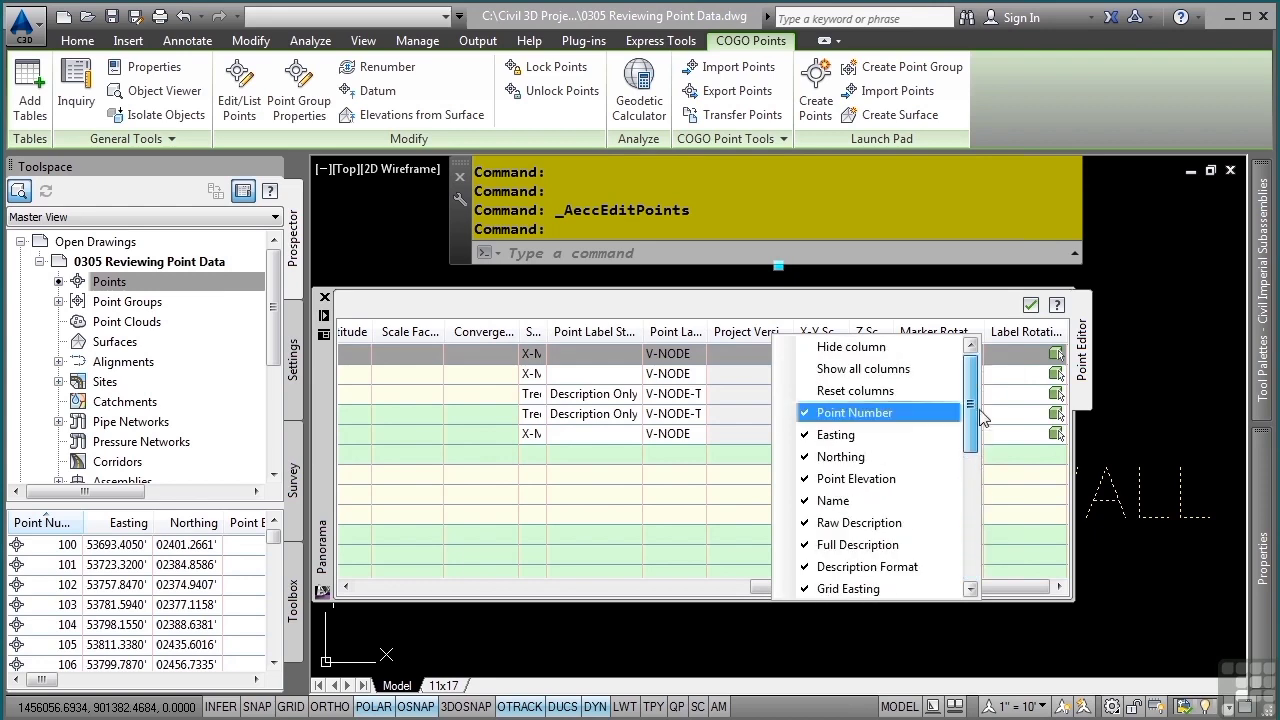
left_click(651, 513)
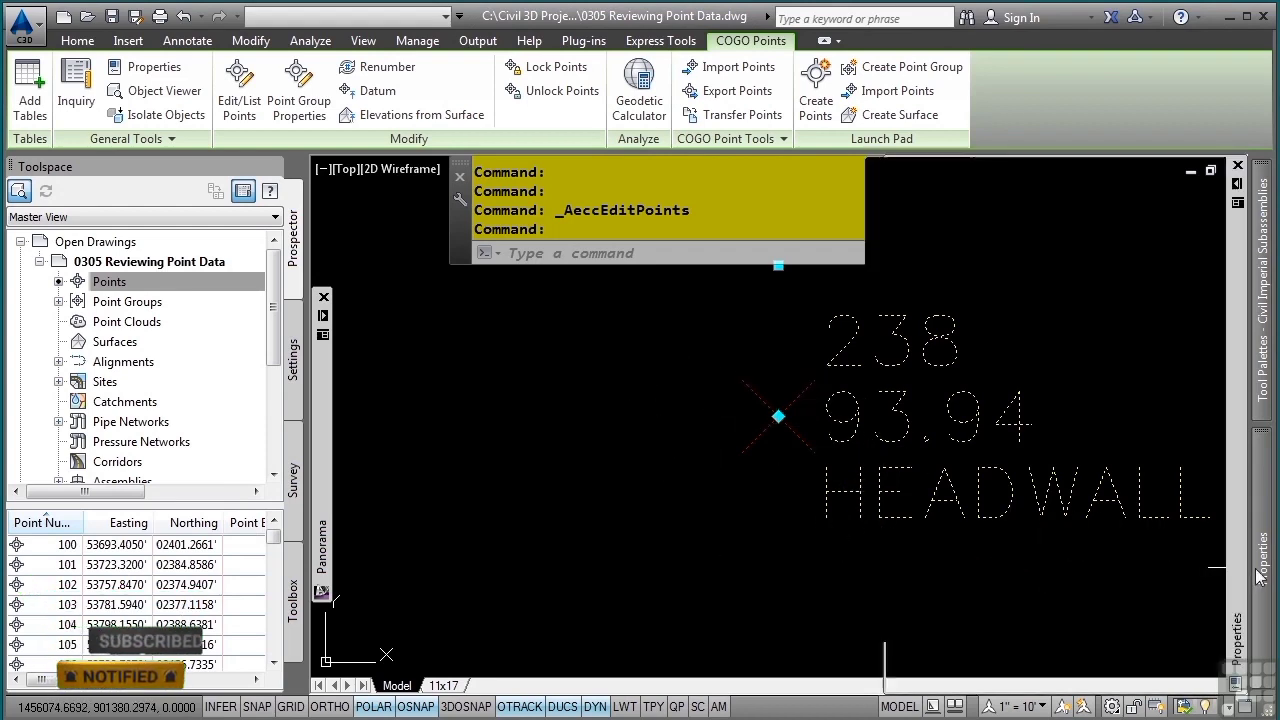
- Open the Properties palette for the edited points, then close it and clear the selection
mouse_move(1262, 565)
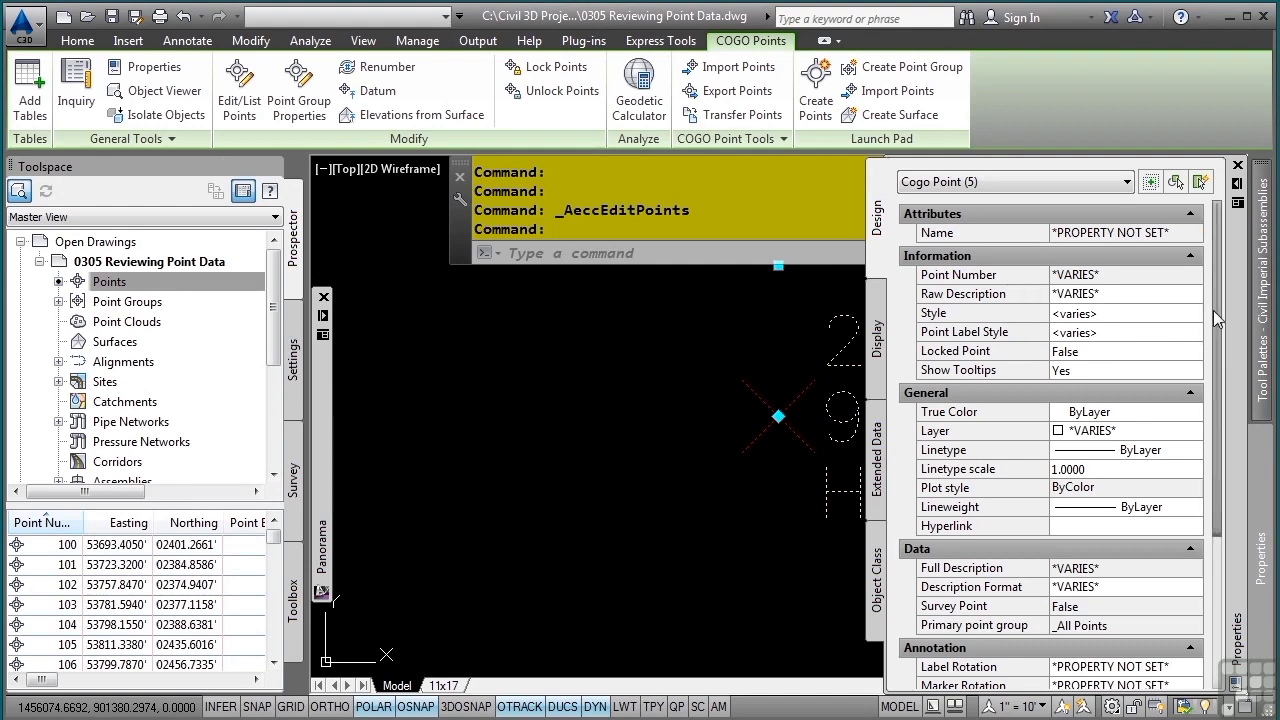
mouse_move(1216, 314)
left_mouse_down()
mouse_move(1209, 502)
mouse_move(1201, 322)
left_mouse_up()
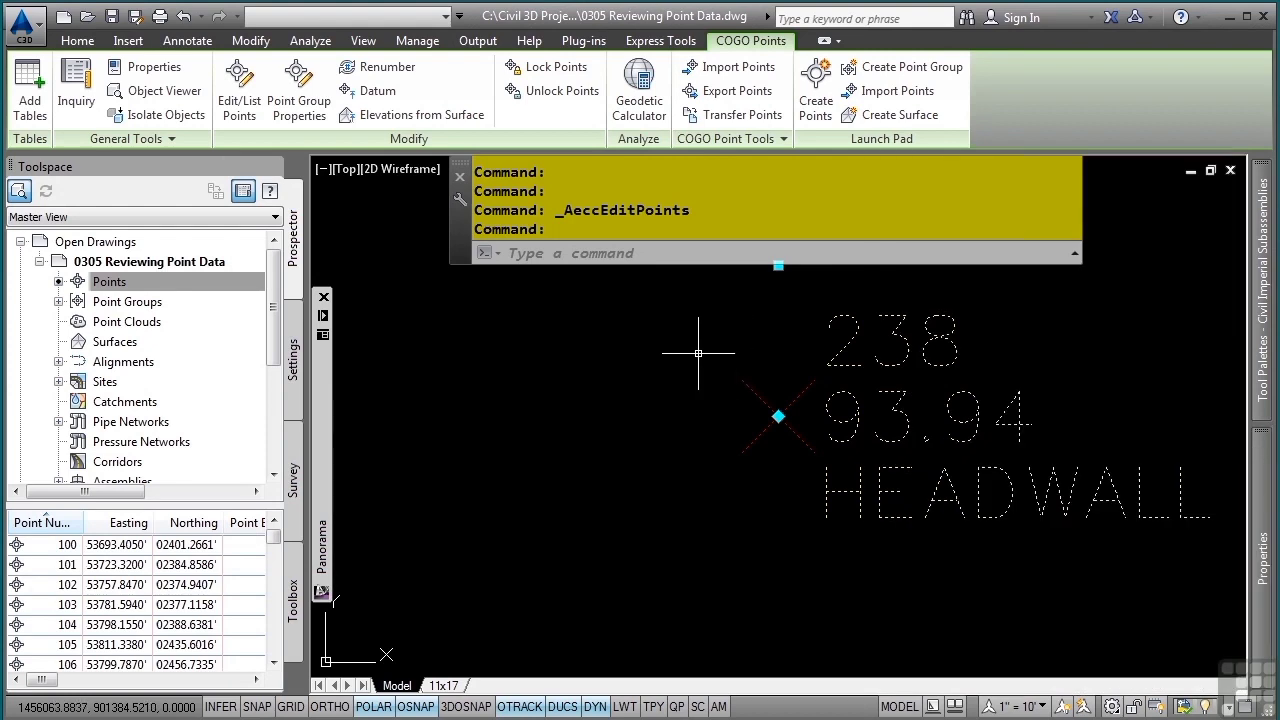
key("Escape")
key("Escape")
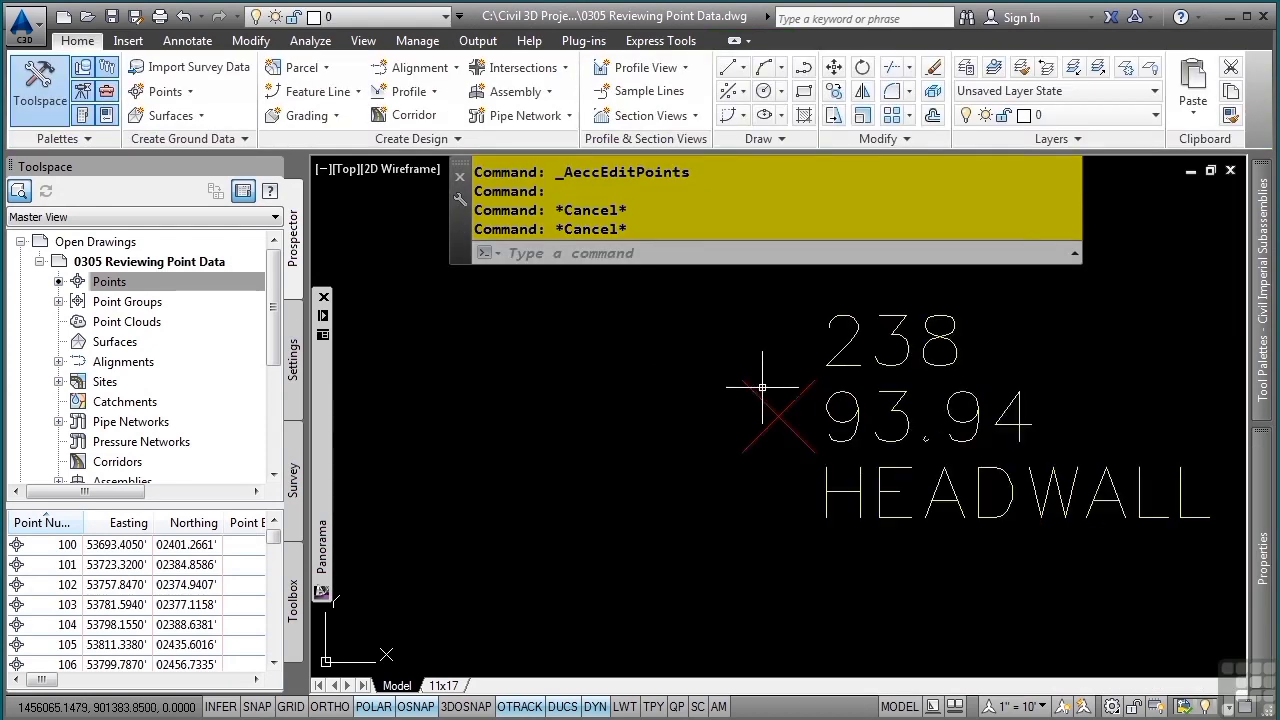
- Select point 238 in the drawing and review its properties in the Properties palette
left_click(846, 384)
left_click(700, 434)
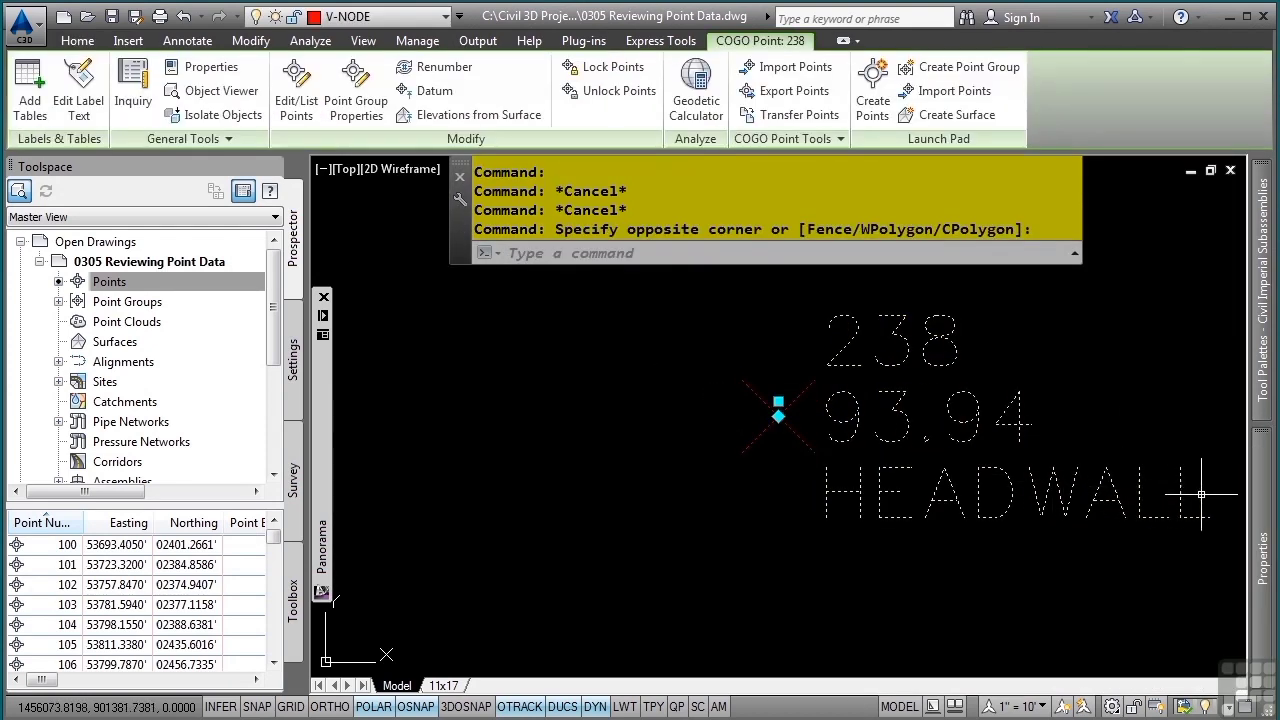
mouse_move(1263, 510)
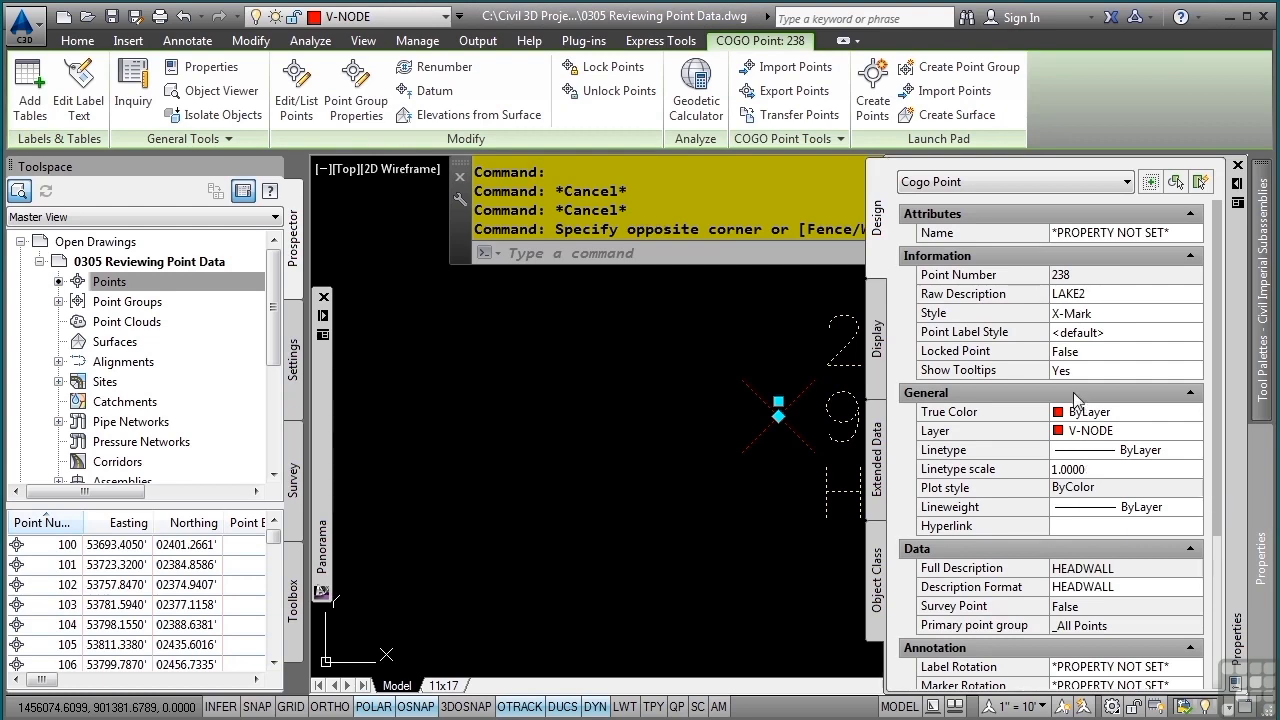